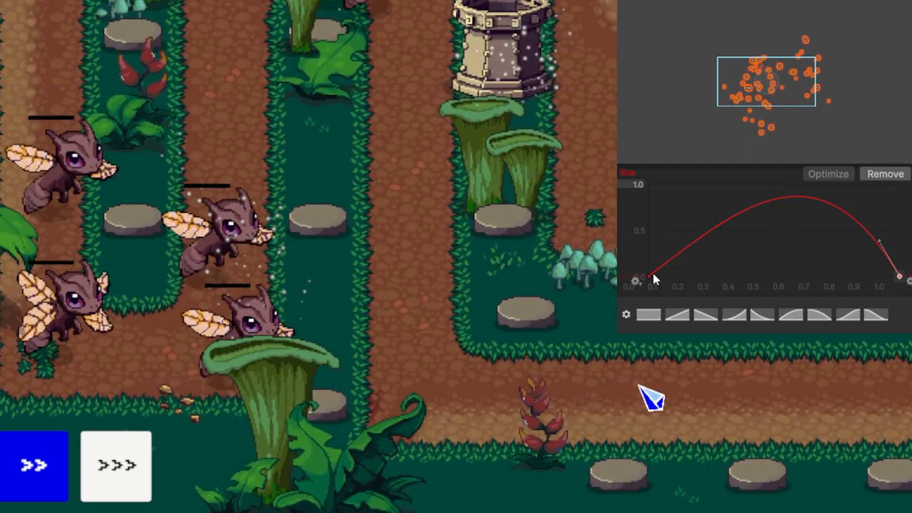
pyautogui.moveTo(653, 274); pyautogui.dragTo(681, 228)
pyautogui.moveTo(681, 228); pyautogui.dragTo(680, 224)
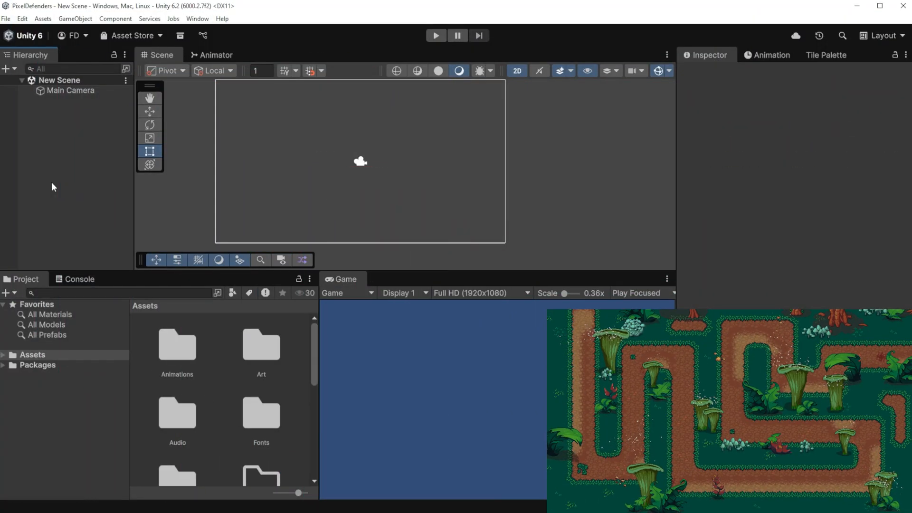
# Step: Create a particle system named Spores in the scene and reset its transform
pyautogui.rightClick(71, 155)
pyautogui.moveTo(203, 359)
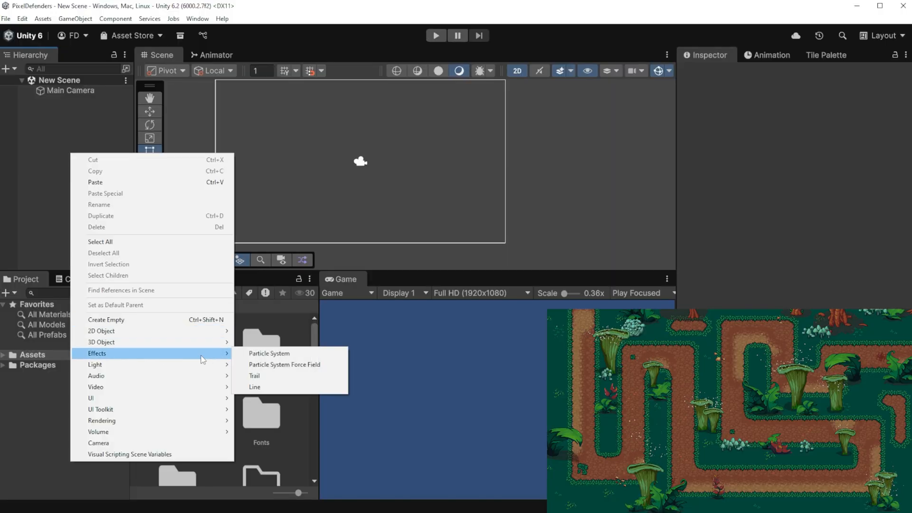
pyautogui.click(285, 357)
pyautogui.write('Spores')
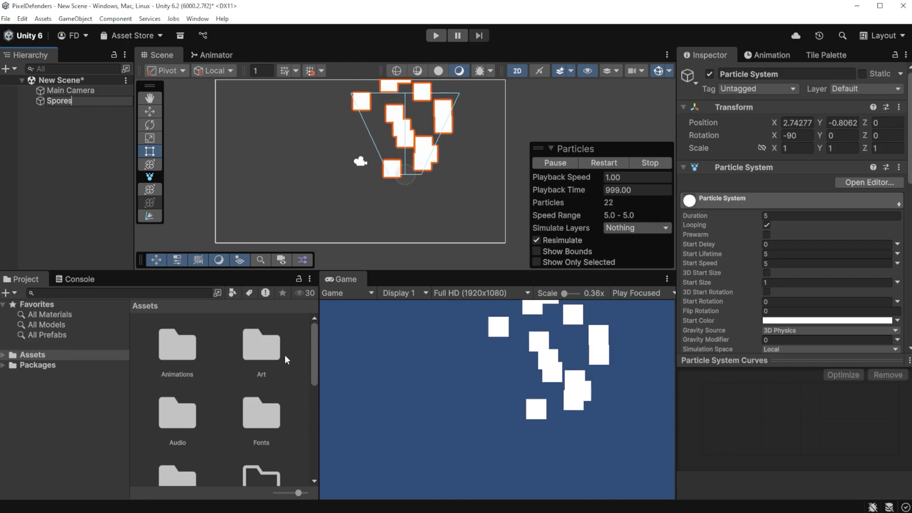
pyautogui.press('Return')
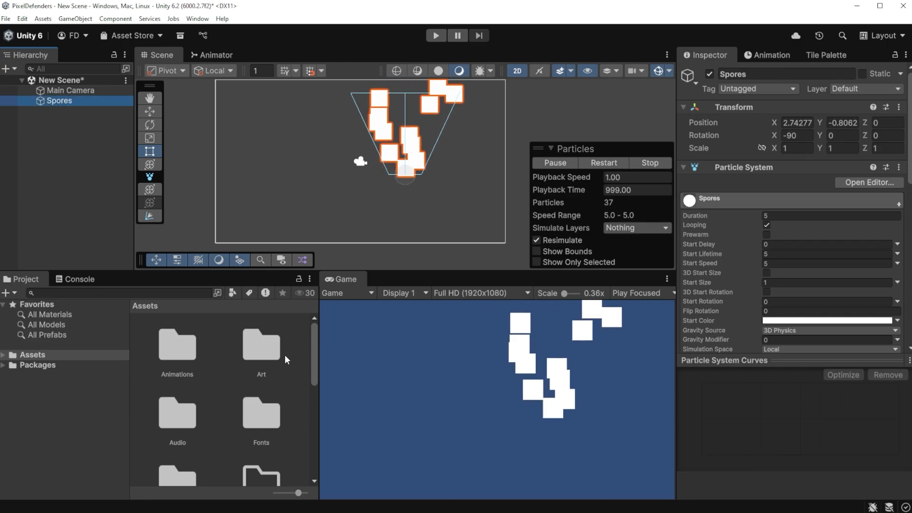
pyautogui.rightClick(733, 106)
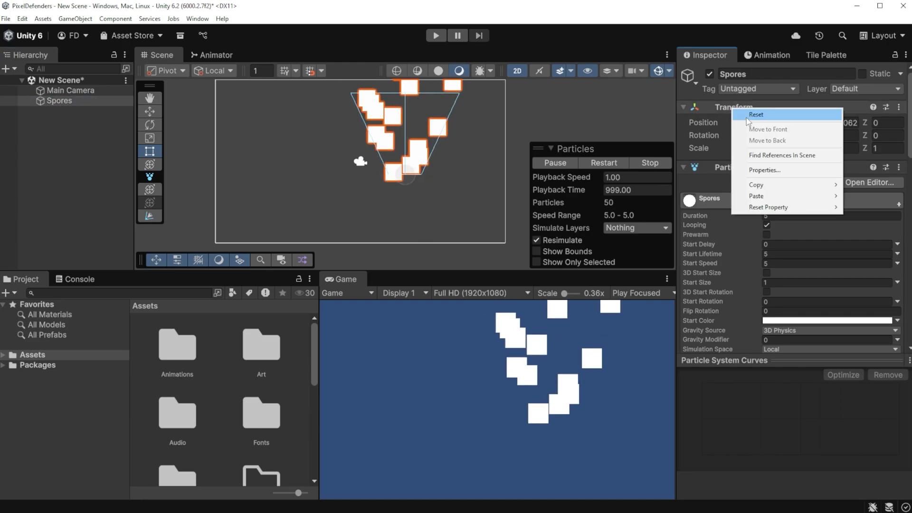
pyautogui.click(746, 114)
# Step: Assign the Default-Particle material to the Spores particle system's renderer
pyautogui.scroll(-10, 745, 224)
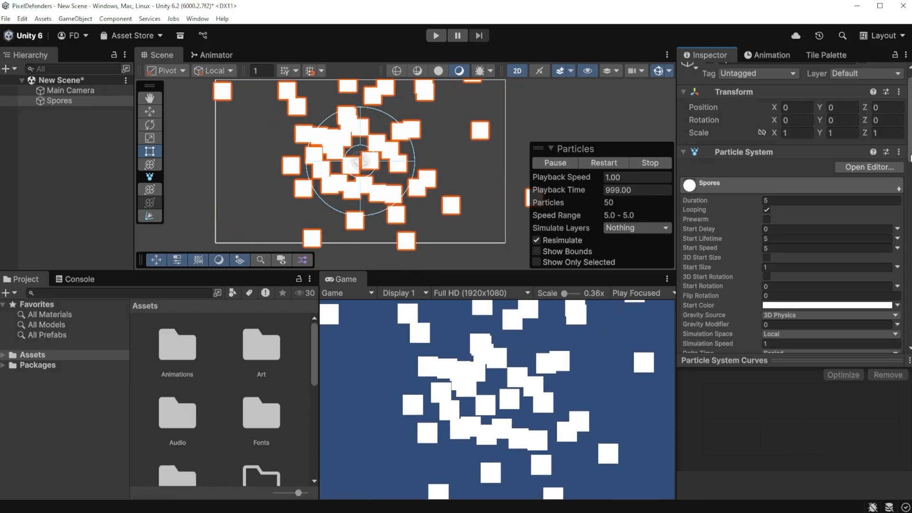
pyautogui.scroll(-6, 751, 269)
pyautogui.click(751, 269)
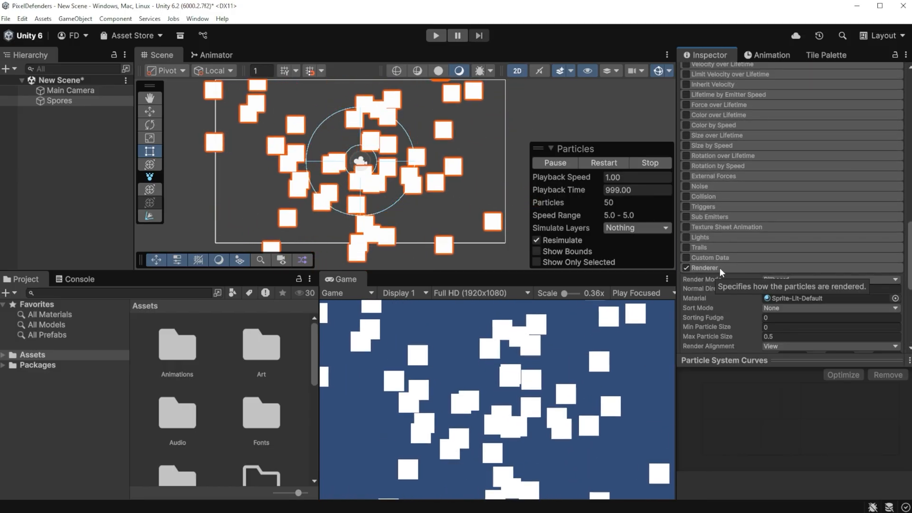
pyautogui.scroll(-3, 717, 267)
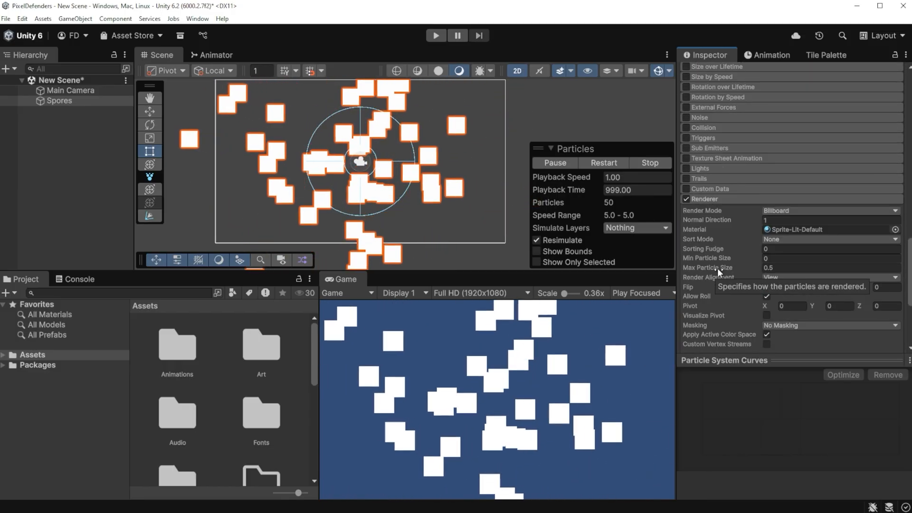
pyautogui.click(895, 230)
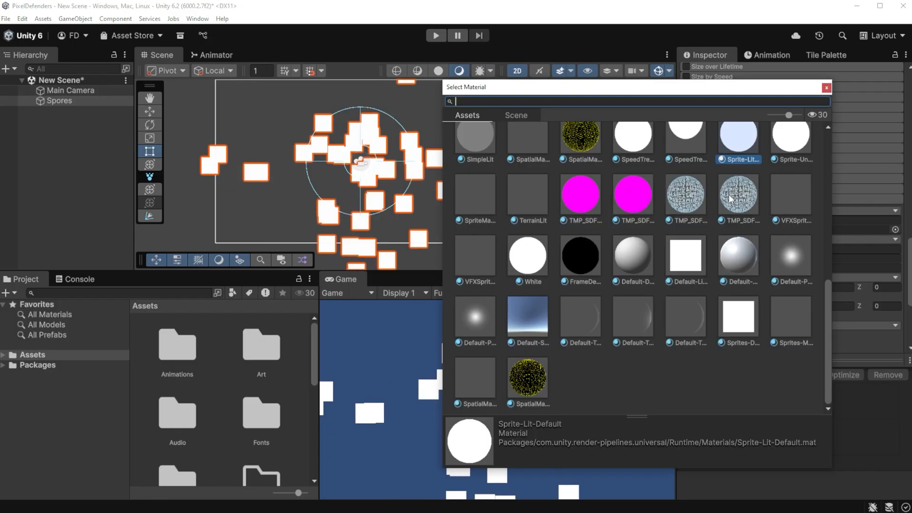
pyautogui.doubleClick(783, 250)
# Step: Set the particle renderer's sorting layer to UI and its order in layer to -1
pyautogui.scroll(-5, 785, 250)
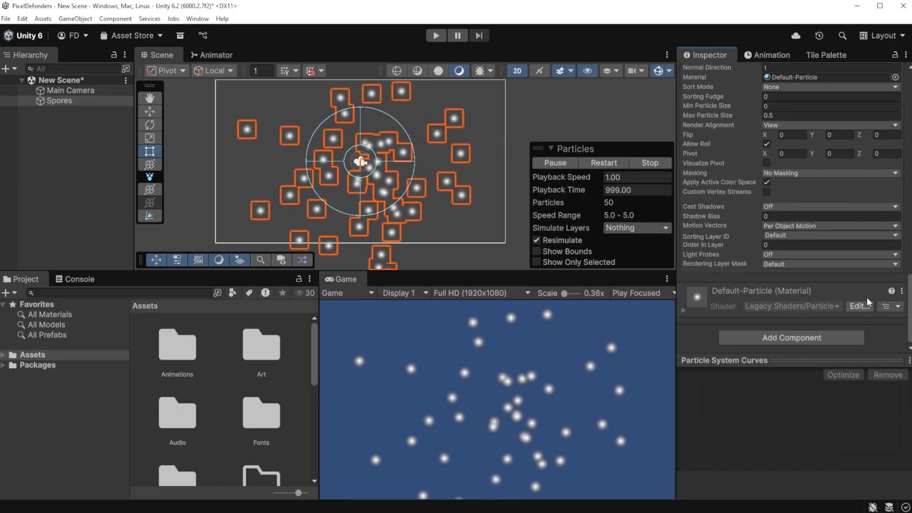
pyautogui.click(797, 236)
pyautogui.click(793, 302)
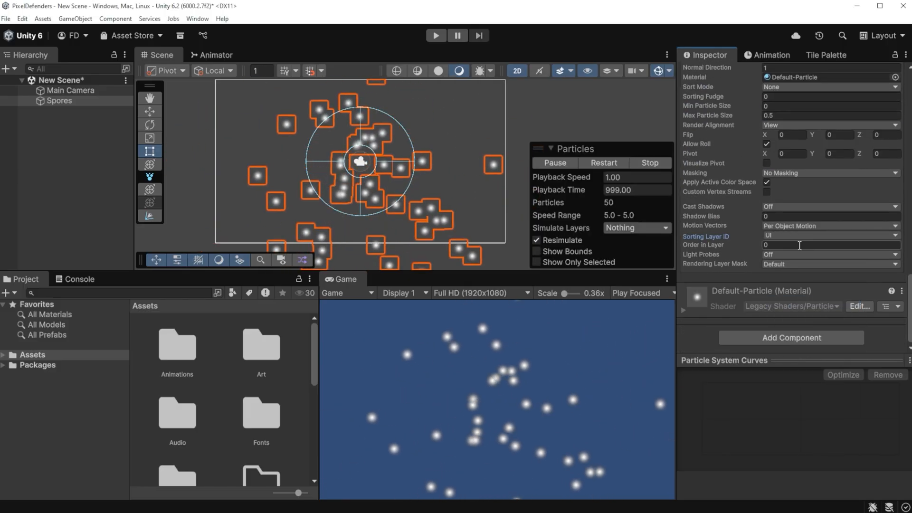
pyautogui.click(799, 245)
pyautogui.write('-1')
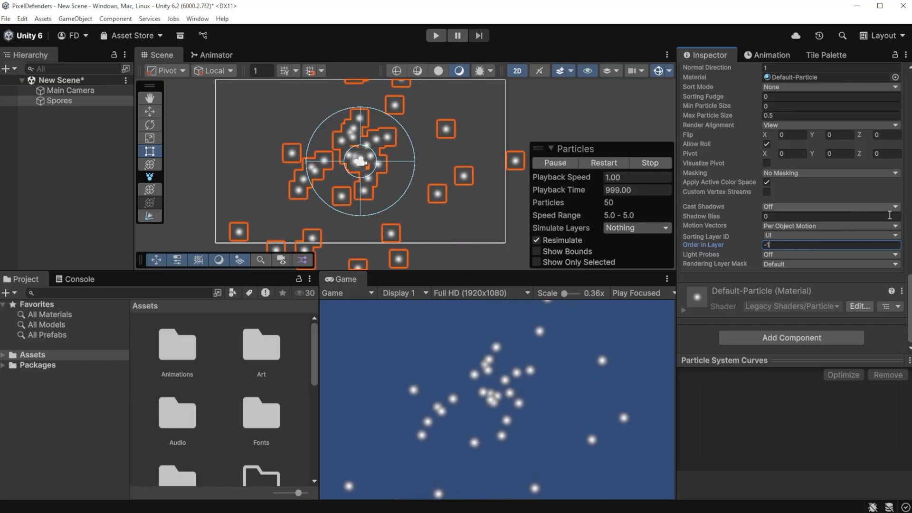
# Step: Make the particles' start lifetime random between the two constants 2 and 4
pyautogui.scroll(10, 800, 245)
pyautogui.scroll(5, 807, 190)
pyautogui.click(897, 153)
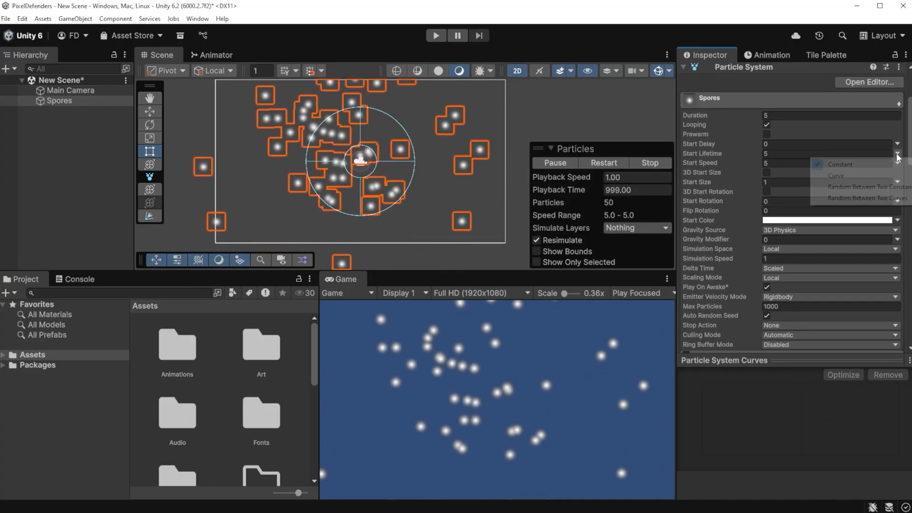
pyautogui.click(846, 187)
pyautogui.click(808, 152)
pyautogui.write('2')
pyautogui.press('Tab')
pyautogui.write('4')
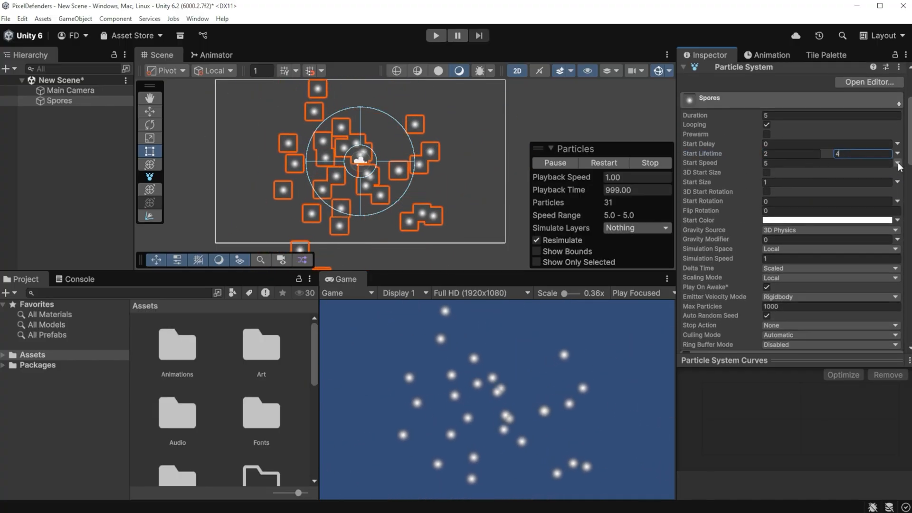
# Step: Make the particles' start speed random between the two constants 0.01 and 0.05
pyautogui.click(897, 163)
pyautogui.click(855, 196)
pyautogui.click(792, 163)
pyautogui.write('0.01')
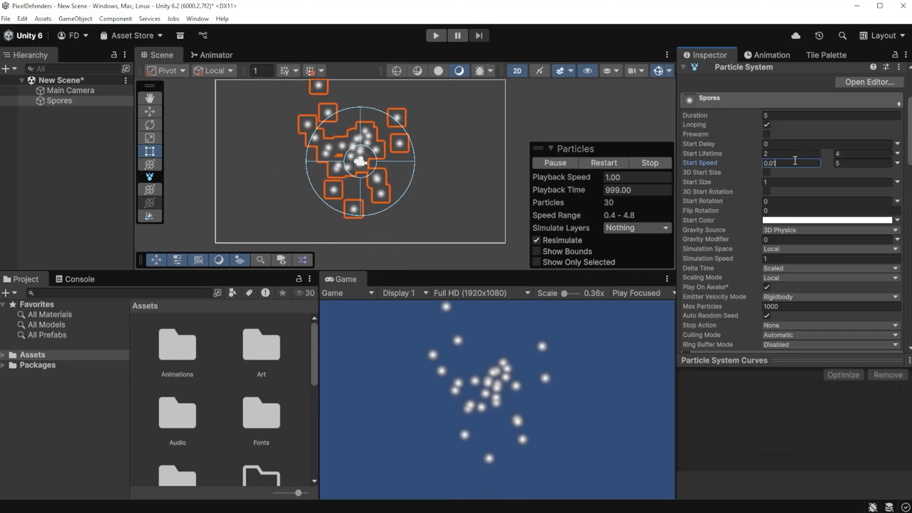
pyautogui.press('Tab')
pyautogui.write('0')
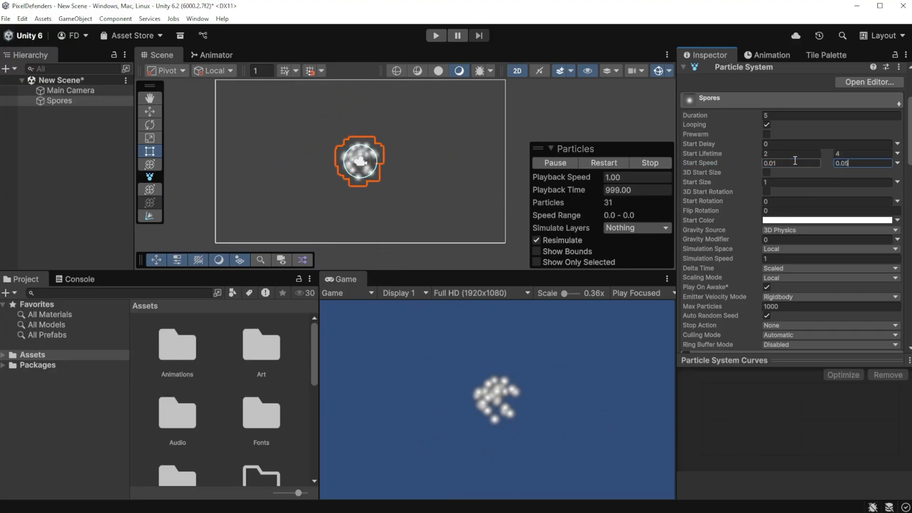
pyautogui.write('.05')
pyautogui.press('Return')
# Step: Make the start size random between the constants 0.05 and 0.1, and set the maximum particles to 500
pyautogui.scroll(2, 493, 407)
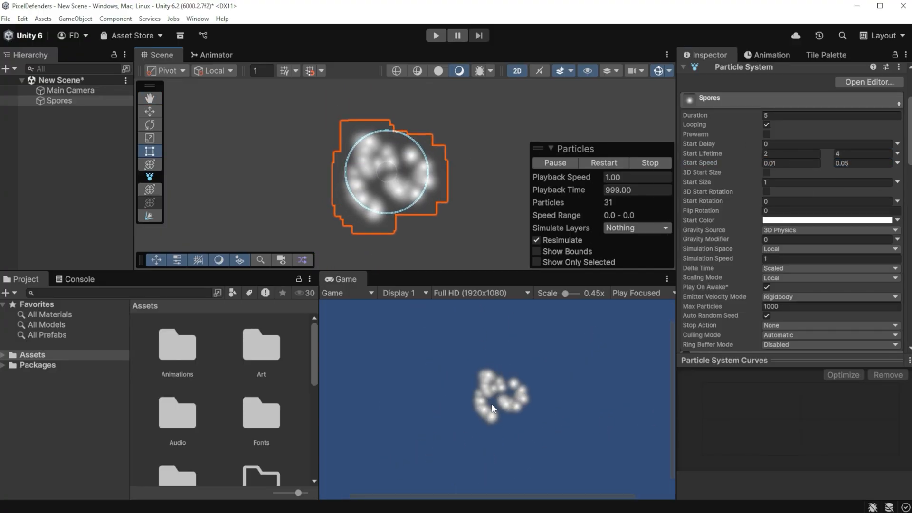
pyautogui.scroll(4, 492, 408)
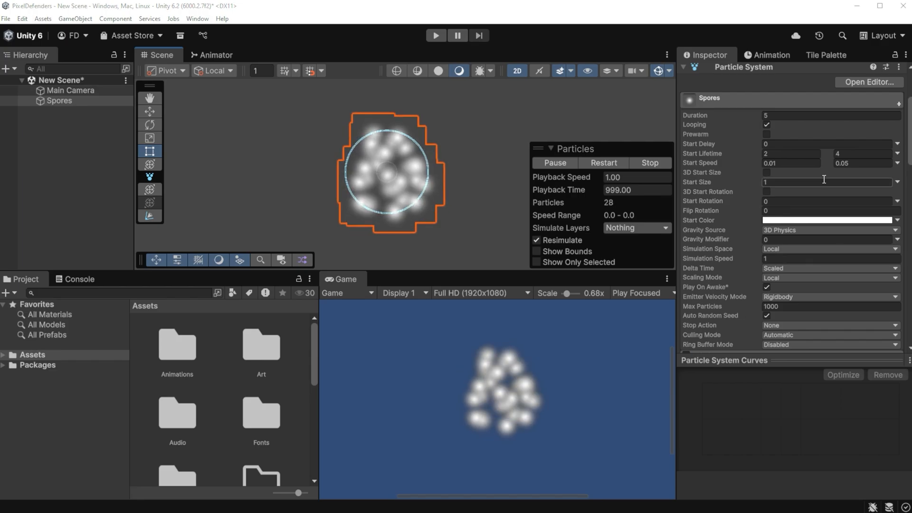
pyautogui.click(897, 182)
pyautogui.click(817, 215)
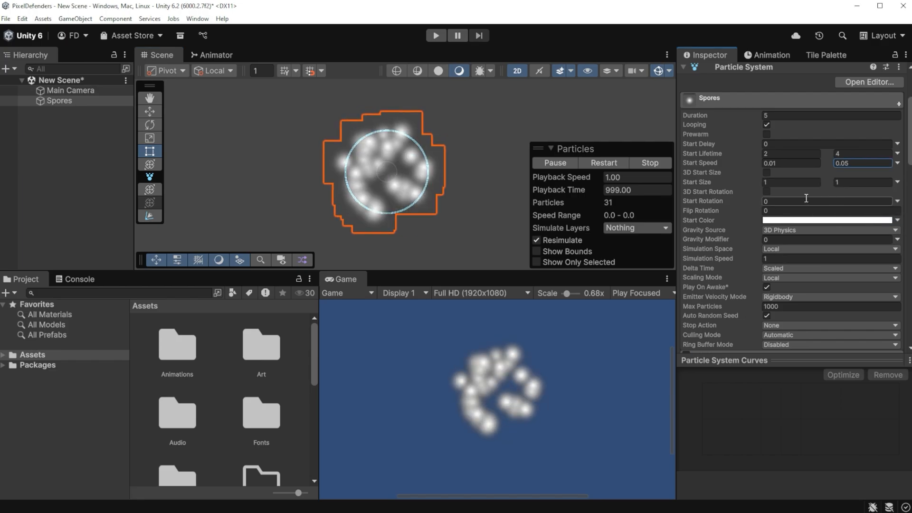
pyautogui.click(796, 182)
pyautogui.write('0.05')
pyautogui.press('Tab')
pyautogui.write('0')
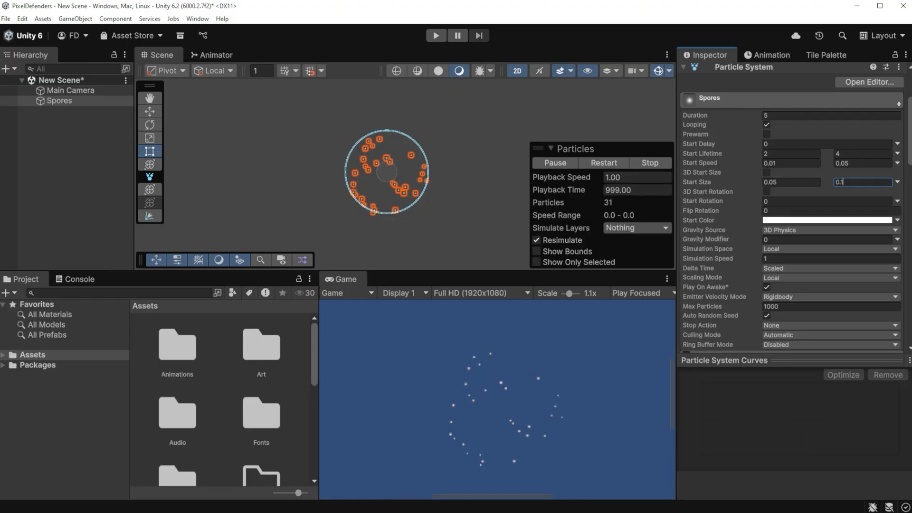
pyautogui.write('.1')
pyautogui.click(769, 305)
pyautogui.write('500')
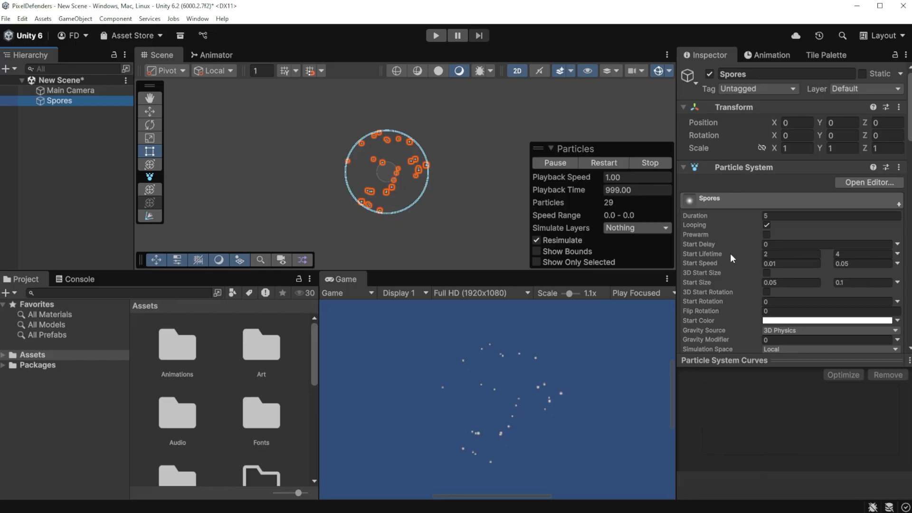
# Step: Change the particle system's emission shape to Circle
pyautogui.scroll(-7, 730, 253)
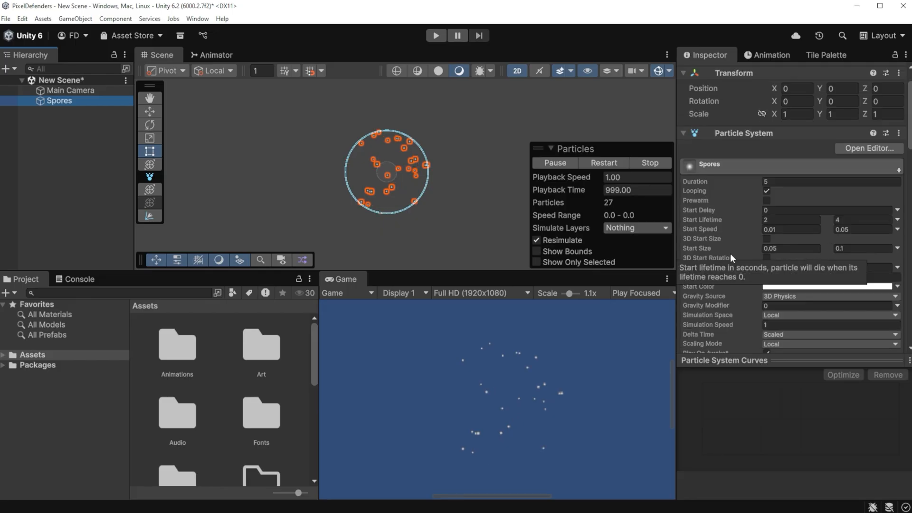
pyautogui.click(779, 239)
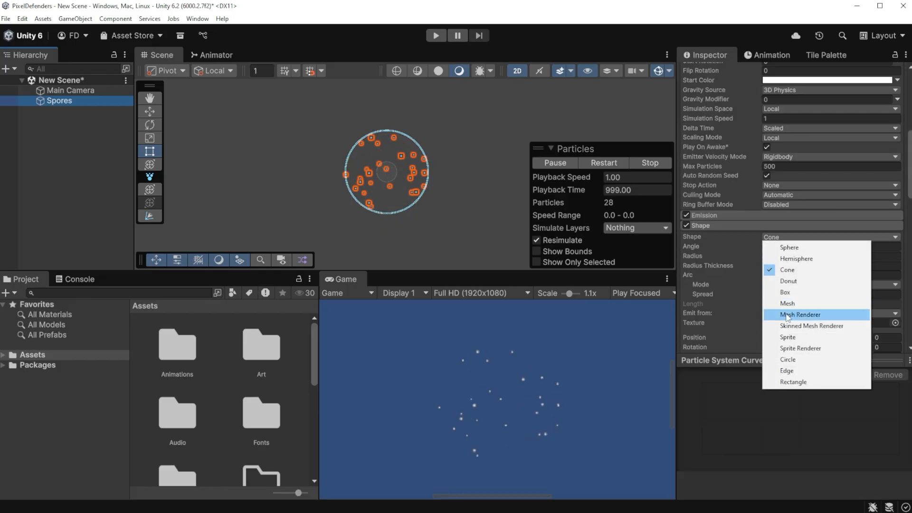
pyautogui.click(783, 358)
pyautogui.click(733, 267)
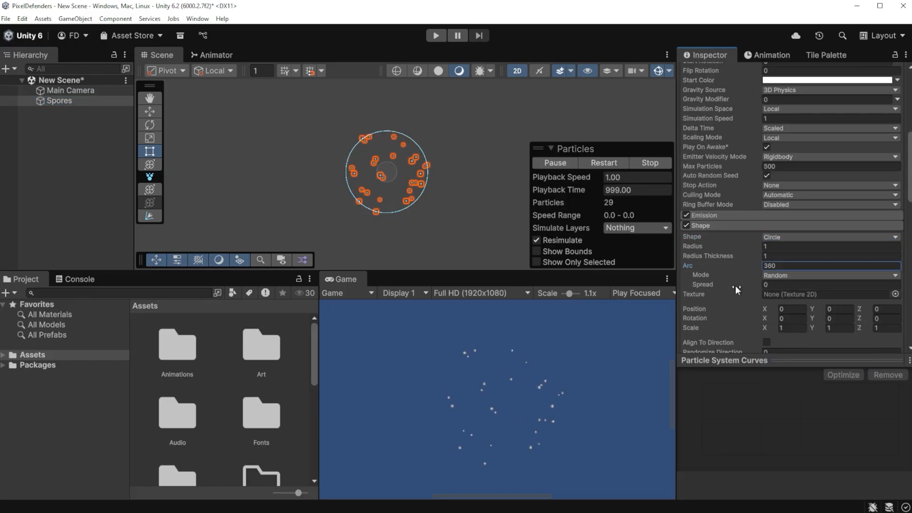
# Step: Make the emission rate over time random between constants 10 and 20, and add a burst with count 20 and probability 0.5
pyautogui.click(729, 216)
pyautogui.click(896, 227)
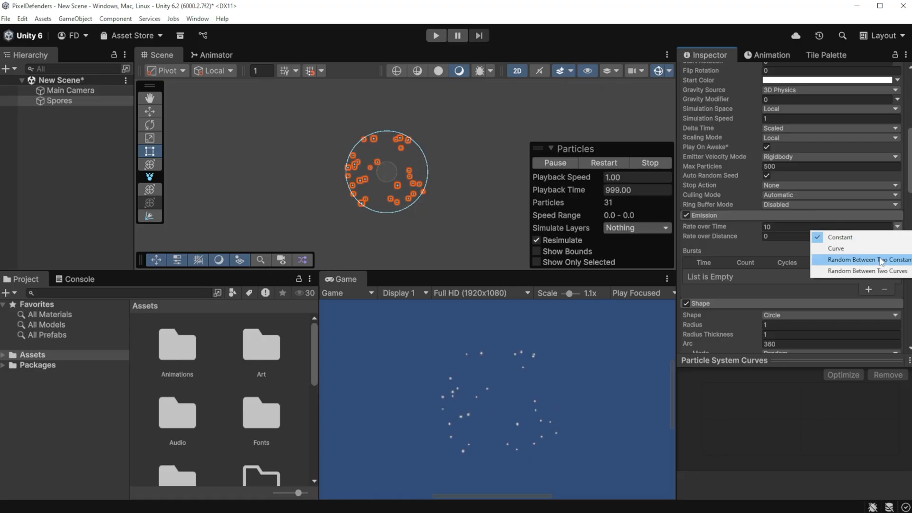
pyautogui.click(831, 260)
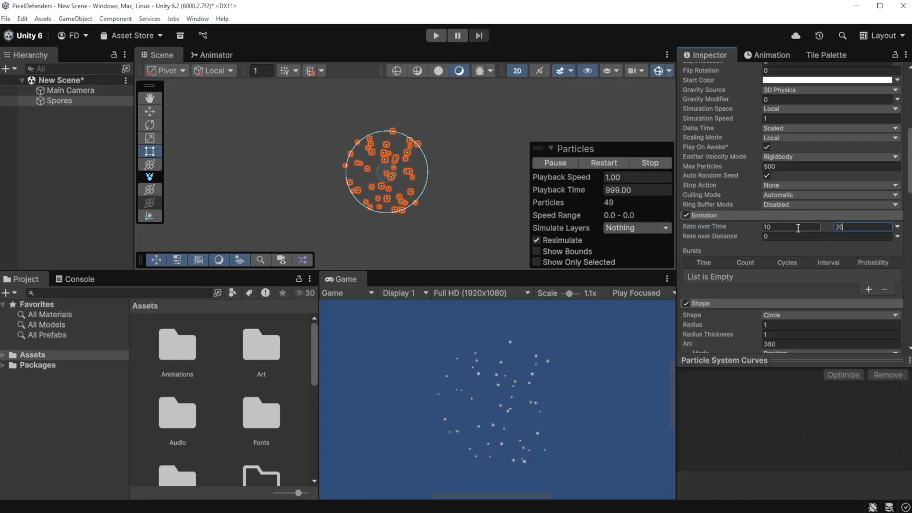
pyautogui.write('20')
pyautogui.click(866, 289)
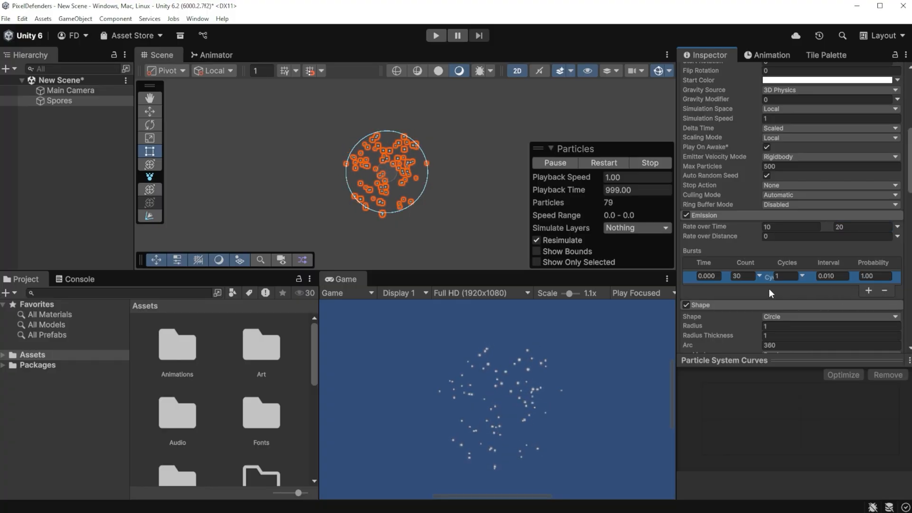
pyautogui.click(745, 275)
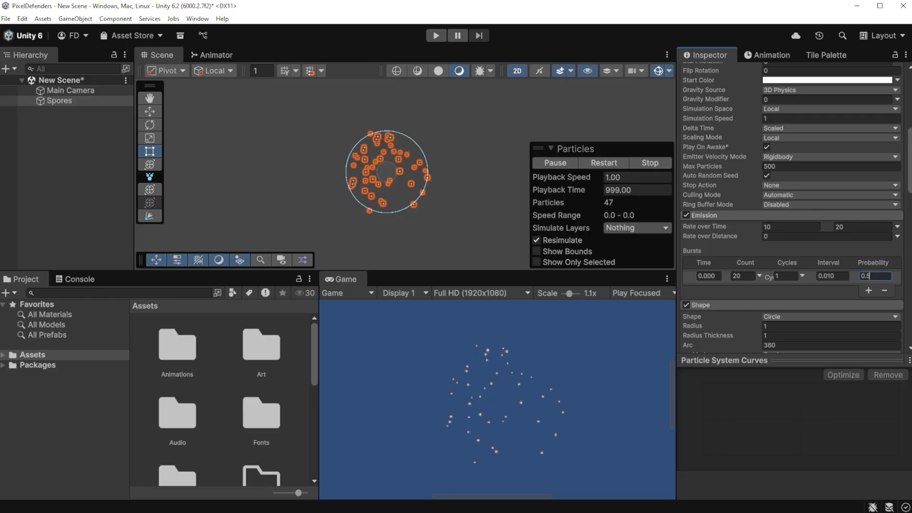
# Step: Enable the Noise module of the Spores particle system and expand its settings
pyautogui.scroll(-10, 750, 288)
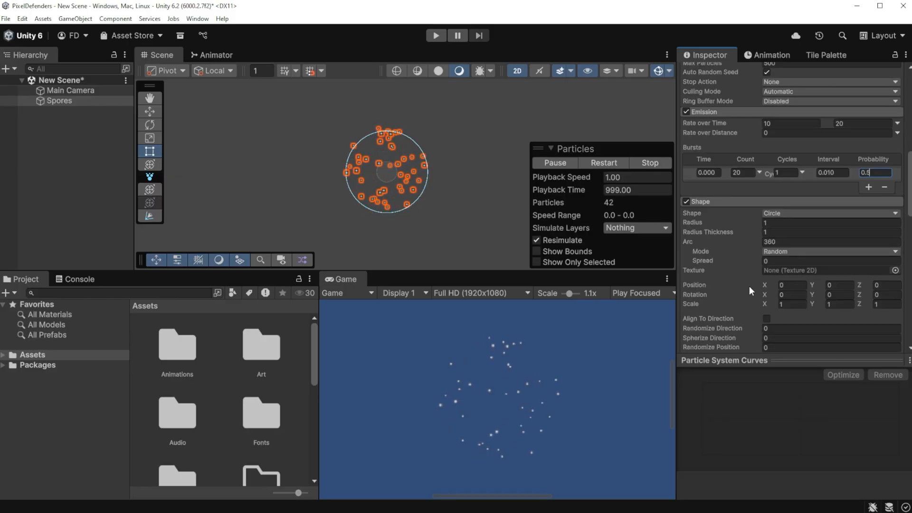
pyautogui.scroll(-3, 748, 286)
pyautogui.click(686, 276)
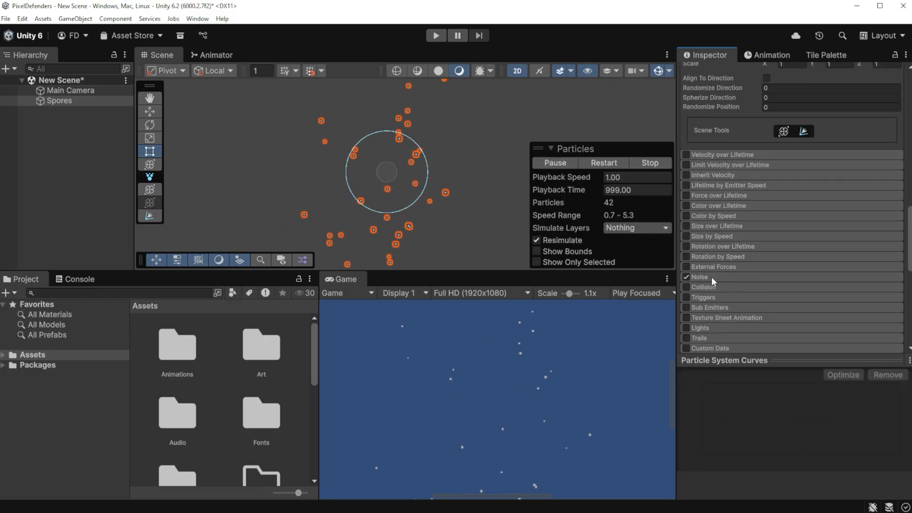
pyautogui.click(711, 277)
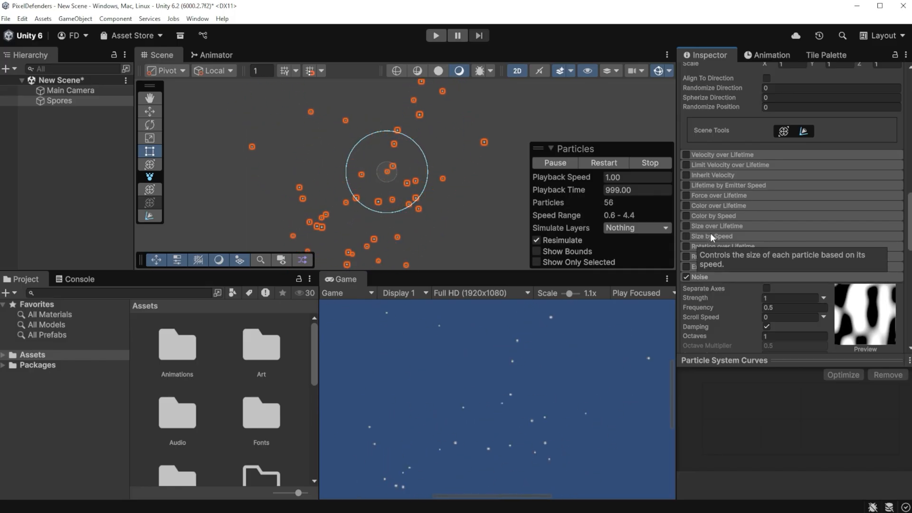
# Step: Make the noise strength random between the constants 0.1 and 0.4, and set the noise scroll speed to 0.1
pyautogui.scroll(-3, 711, 233)
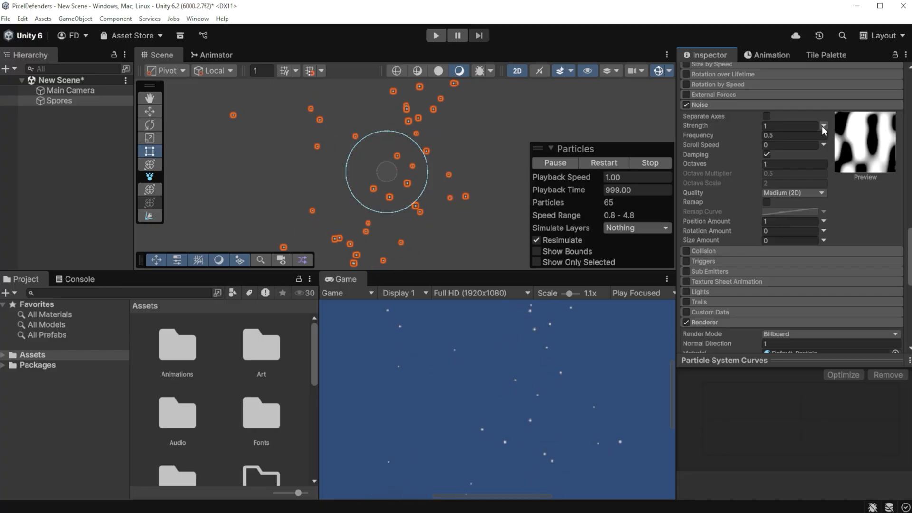
pyautogui.click(822, 127)
pyautogui.click(840, 157)
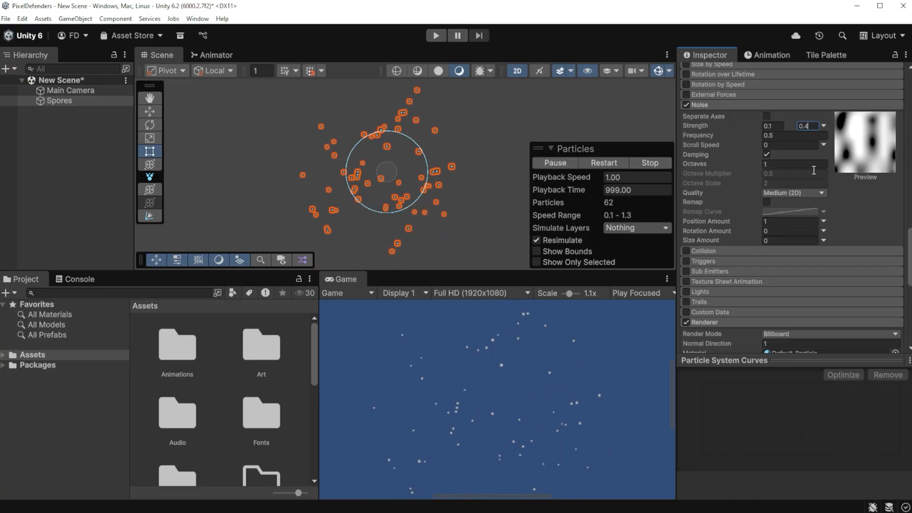
pyautogui.click(808, 146)
pyautogui.write('0.1')
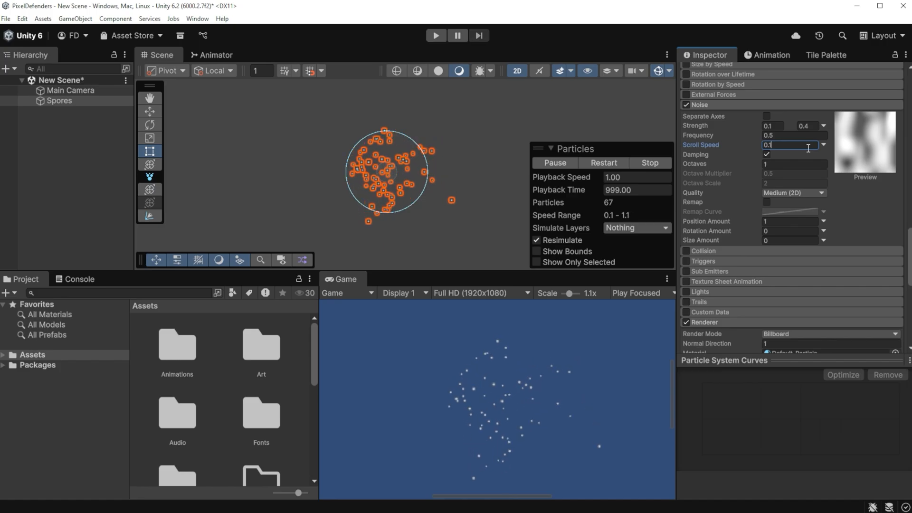
pyautogui.scroll(3, 751, 299)
pyautogui.scroll(3, 751, 298)
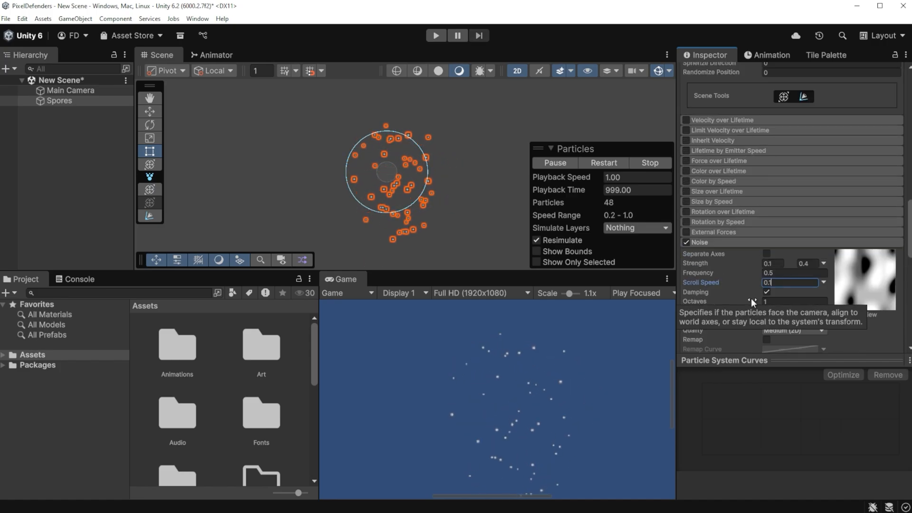
# Step: Enable Color over Lifetime for the Spores particles and set the gradient's start color to pale yellow FBFEC1
pyautogui.click(736, 169)
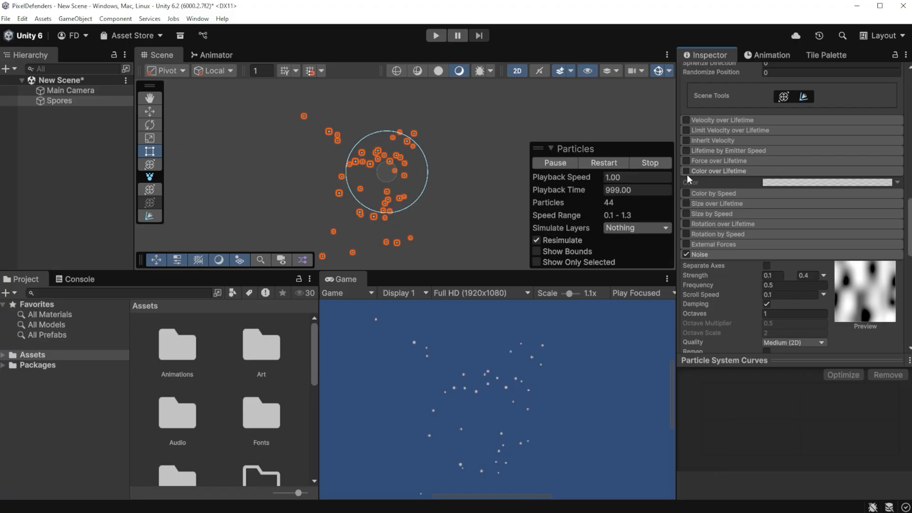
pyautogui.click(686, 170)
pyautogui.click(826, 183)
pyautogui.click(604, 160)
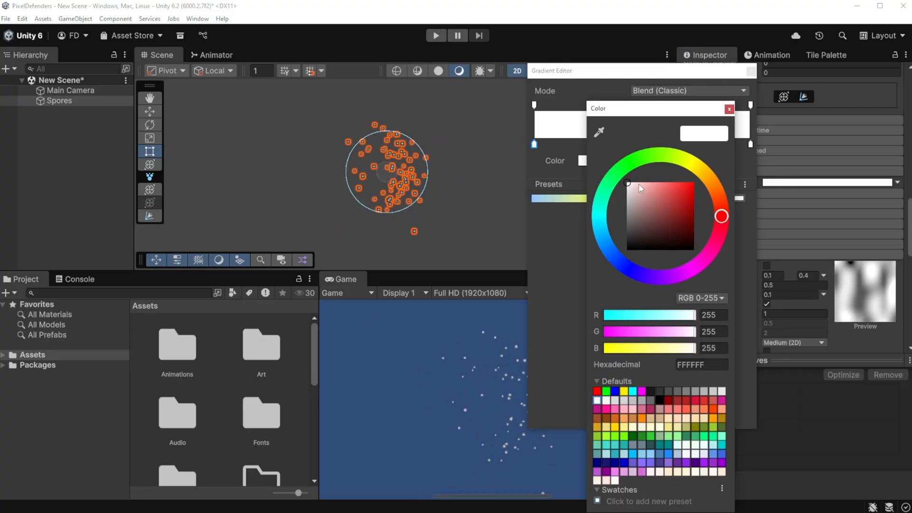
pyautogui.click(686, 163)
pyautogui.moveTo(632, 186); pyautogui.dragTo(638, 186)
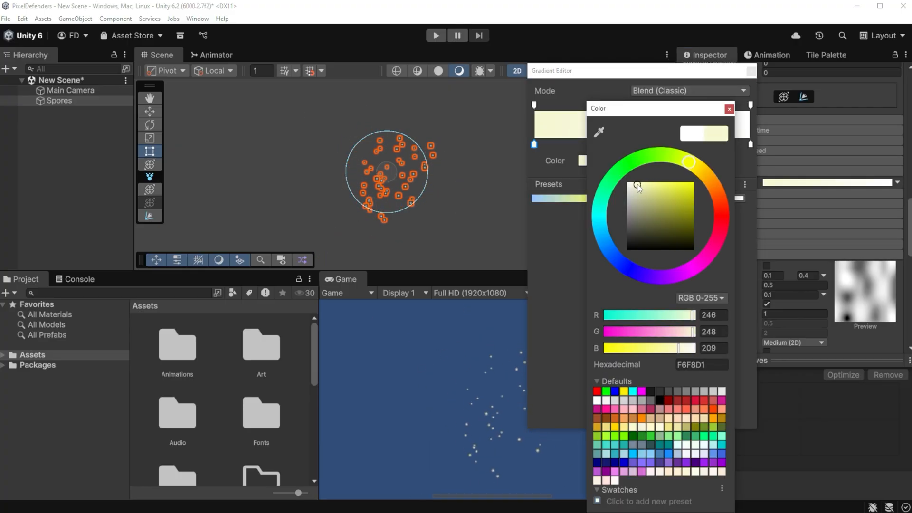
pyautogui.click(728, 110)
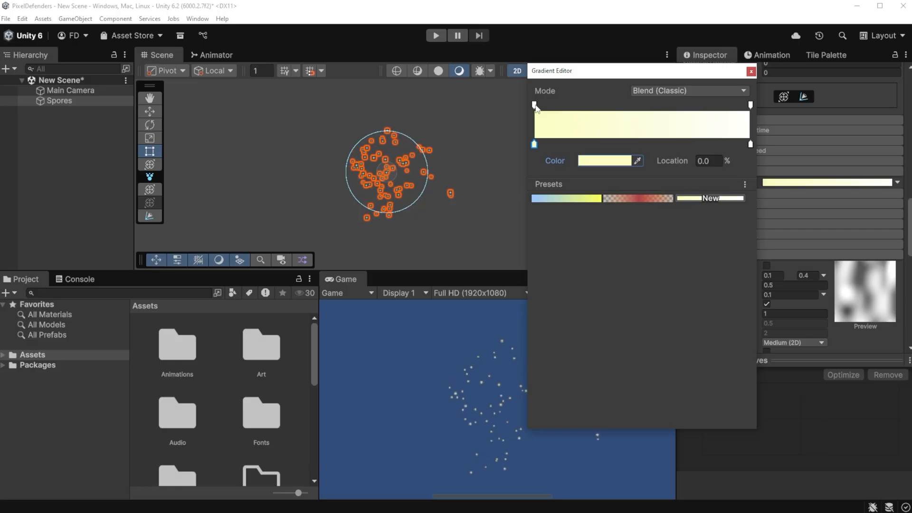
# Step: Fade the lifetime color gradient at both ends, making its outer alpha keys transparent and adding alpha 255 keys at locations 8.1% and 89.3%
pyautogui.click(534, 105)
pyautogui.moveTo(617, 161); pyautogui.dragTo(579, 164)
pyautogui.click(552, 104)
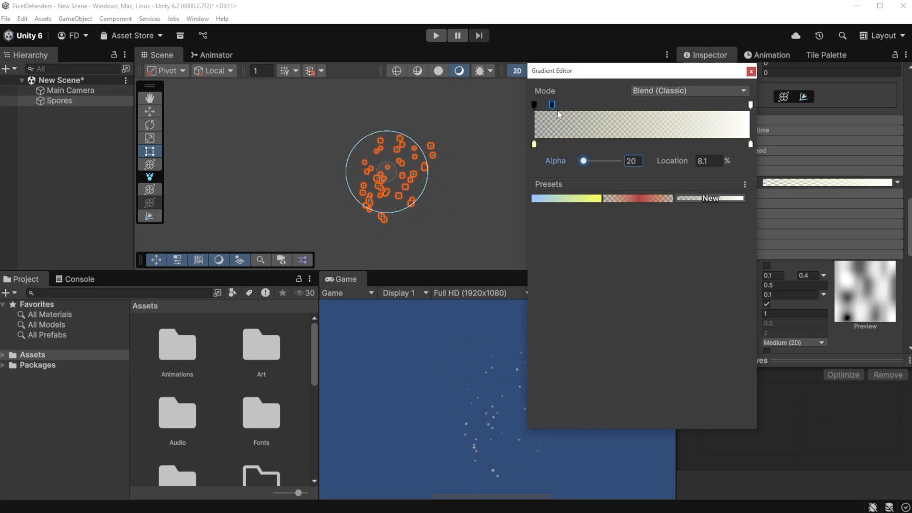
pyautogui.moveTo(590, 160); pyautogui.dragTo(630, 160)
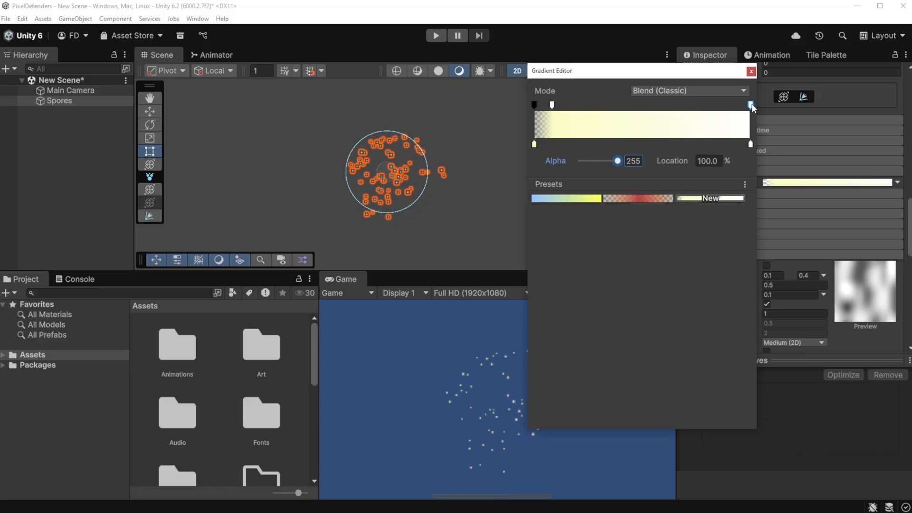
pyautogui.moveTo(617, 162); pyautogui.dragTo(569, 162)
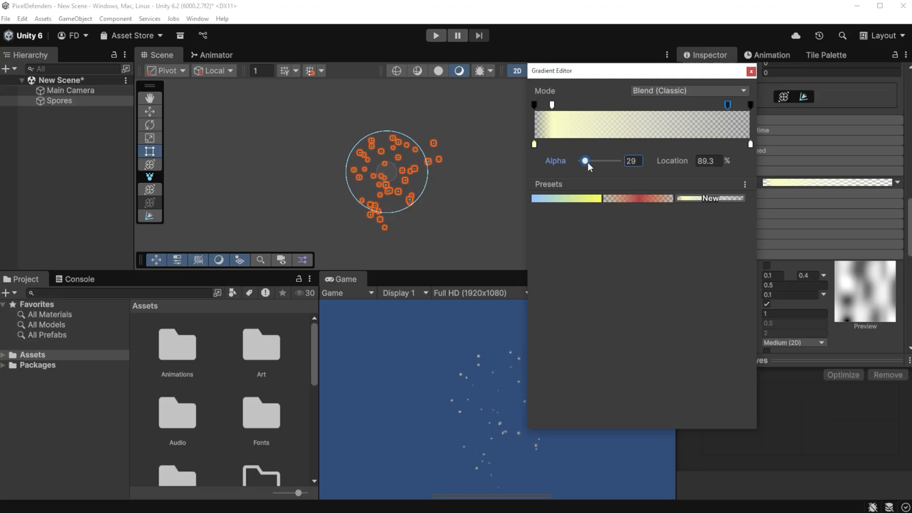
pyautogui.moveTo(591, 160); pyautogui.dragTo(629, 161)
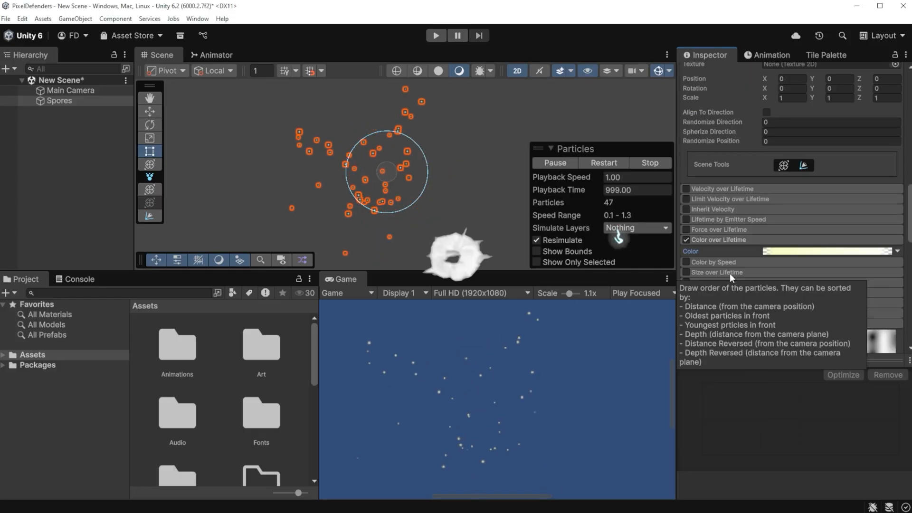
# Step: Change the emission shape to Box and set its X scale to 2
pyautogui.scroll(4, 723, 245)
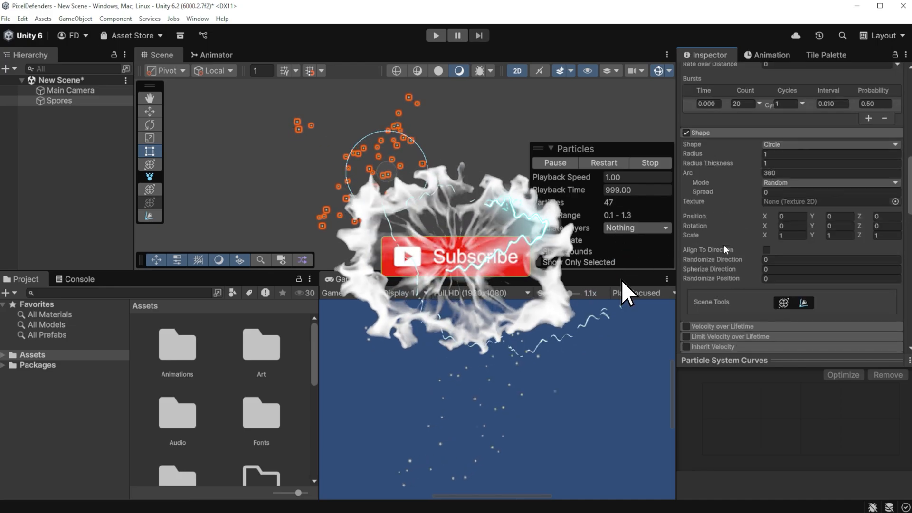
pyautogui.click(776, 143)
pyautogui.click(784, 204)
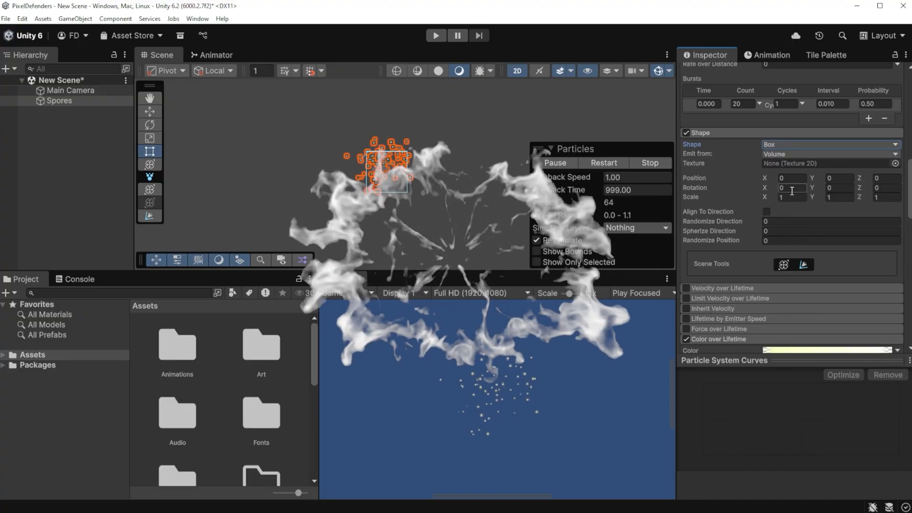
pyautogui.click(791, 197)
pyautogui.write('2')
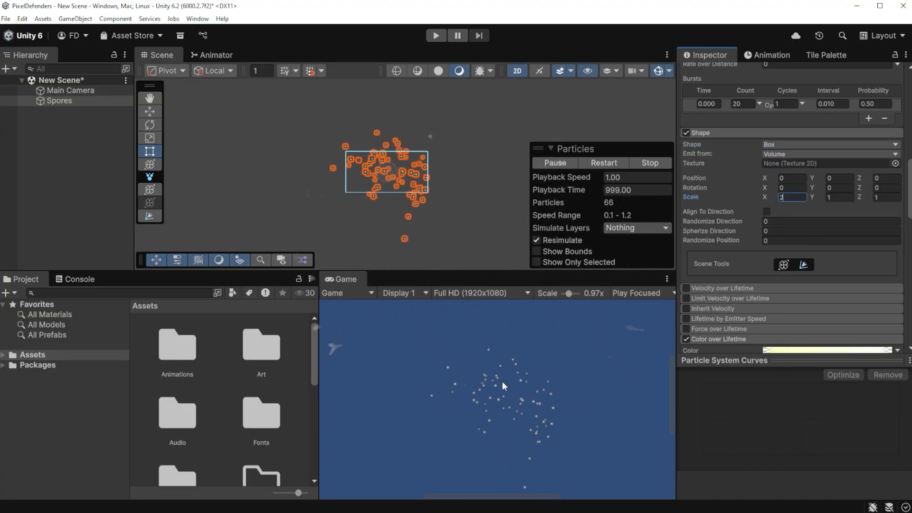
# Step: Enable Size over Lifetime and shape its curve as an arch that rises steeply from zero and returns to zero at the end
pyautogui.scroll(-4, 503, 381)
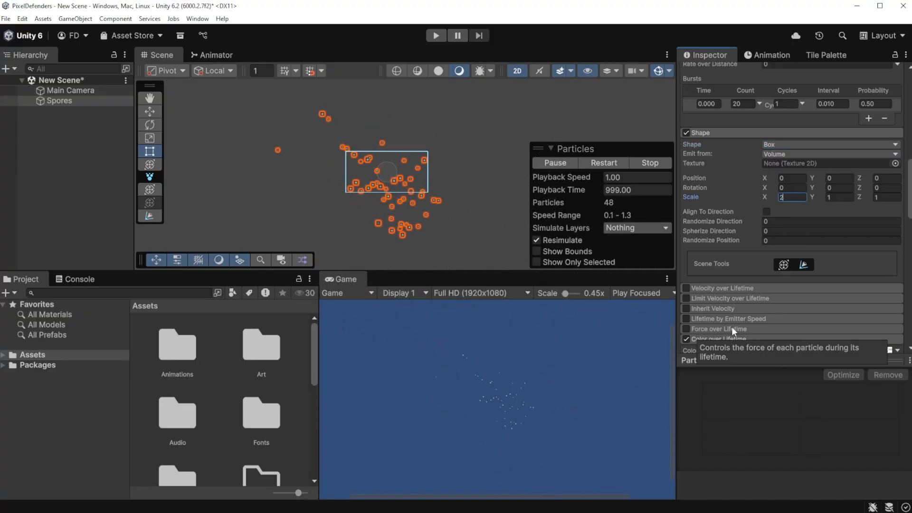
pyautogui.scroll(-5, 743, 321)
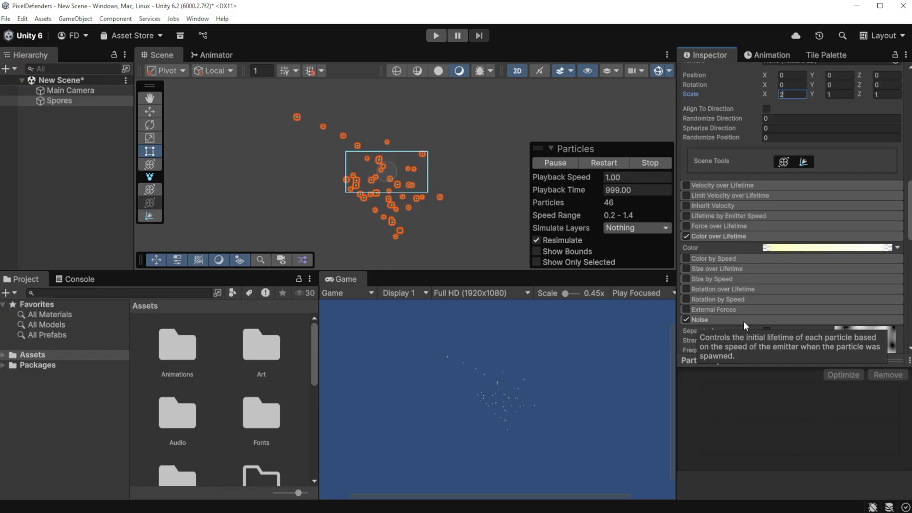
pyautogui.click(686, 269)
pyautogui.click(708, 268)
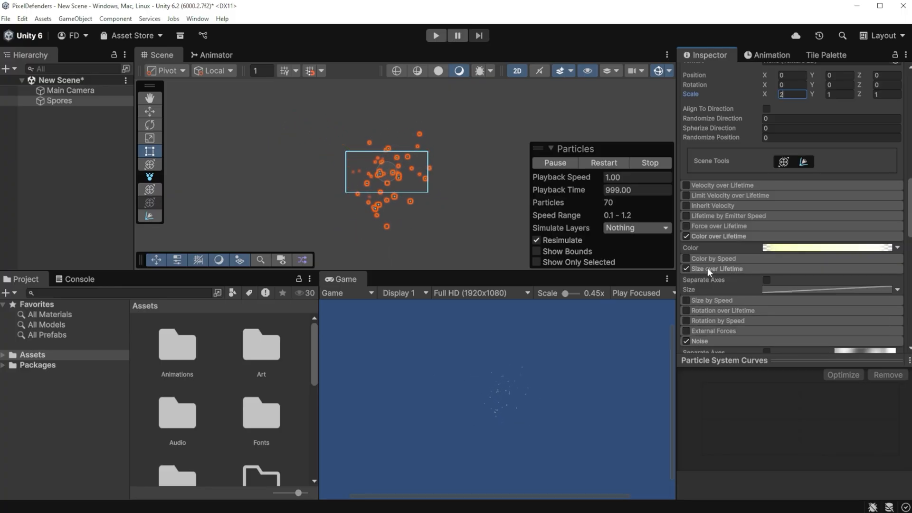
pyautogui.click(823, 288)
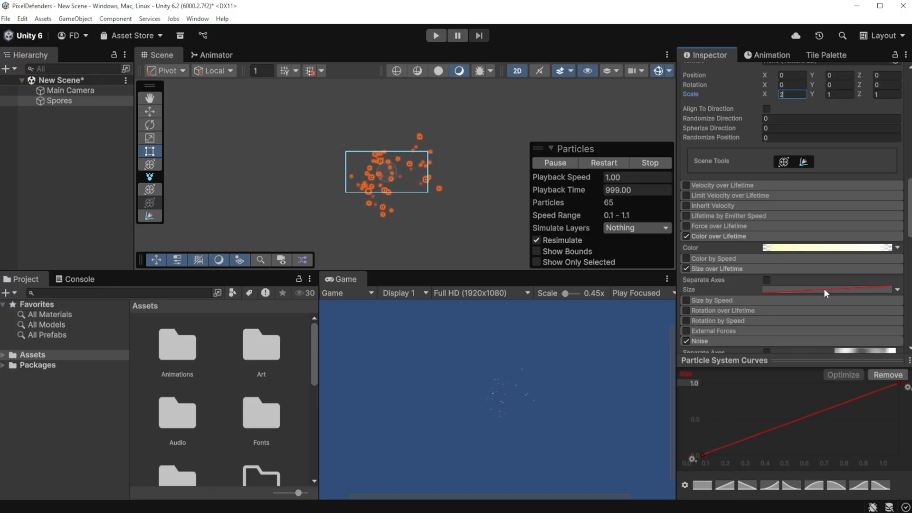
pyautogui.click(813, 484)
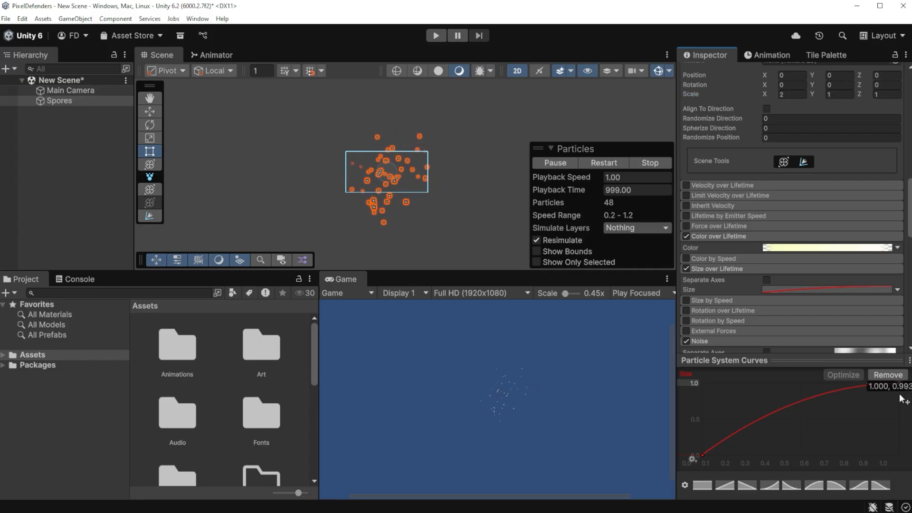
pyautogui.moveTo(899, 383); pyautogui.dragTo(899, 455)
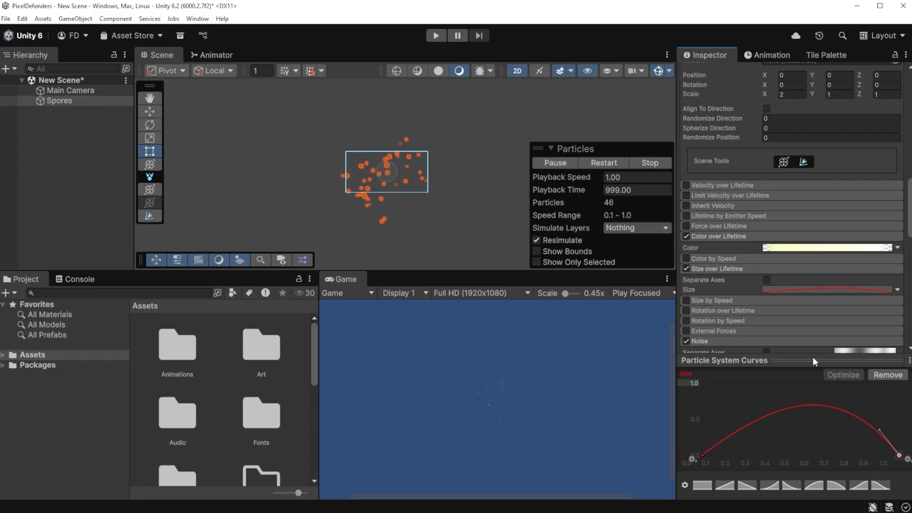
pyautogui.moveTo(728, 434); pyautogui.dragTo(725, 410)
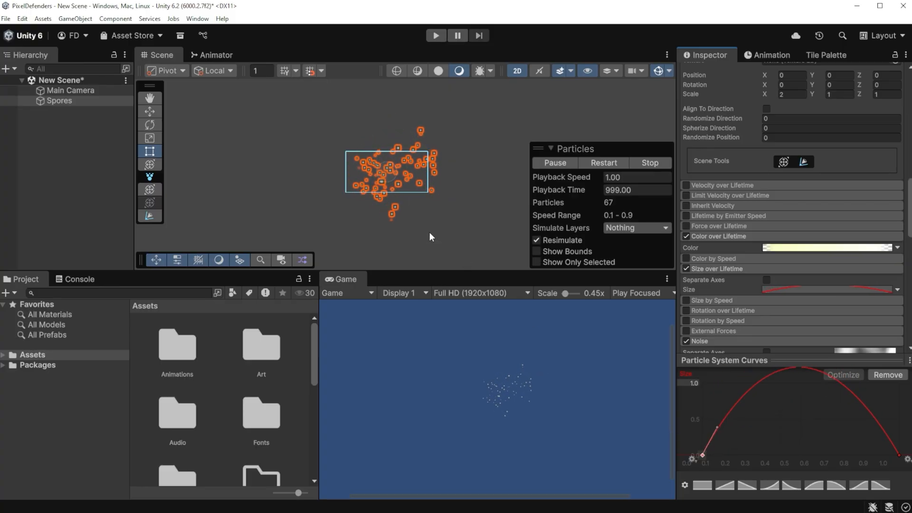
pyautogui.scroll(3, 397, 179)
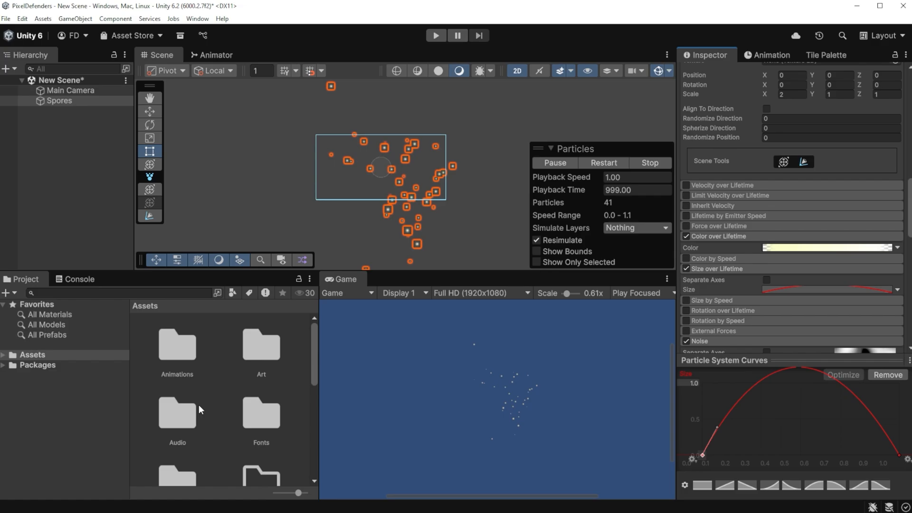
# Step: Save the Spores object as a prefab in the Assets/Prefabs/Particles folder
pyautogui.scroll(-3, 199, 404)
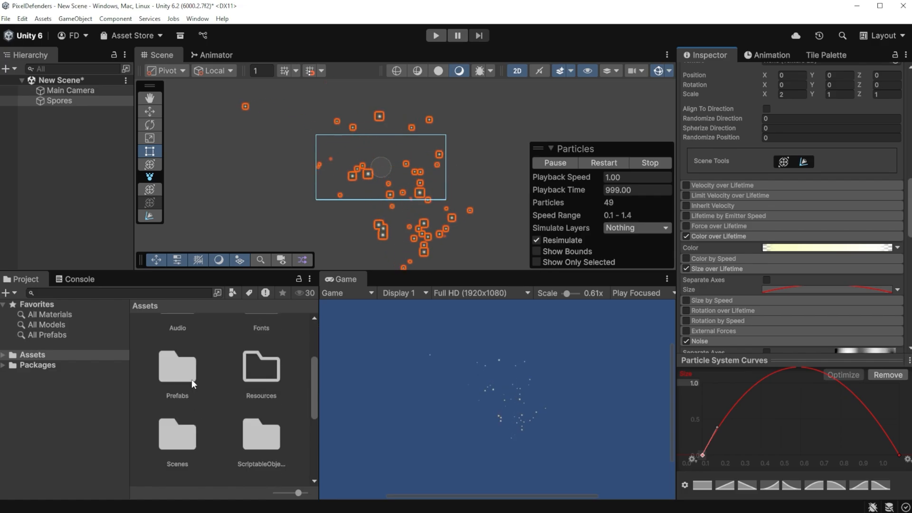
pyautogui.click(188, 367)
pyautogui.doubleClick(187, 365)
pyautogui.doubleClick(256, 356)
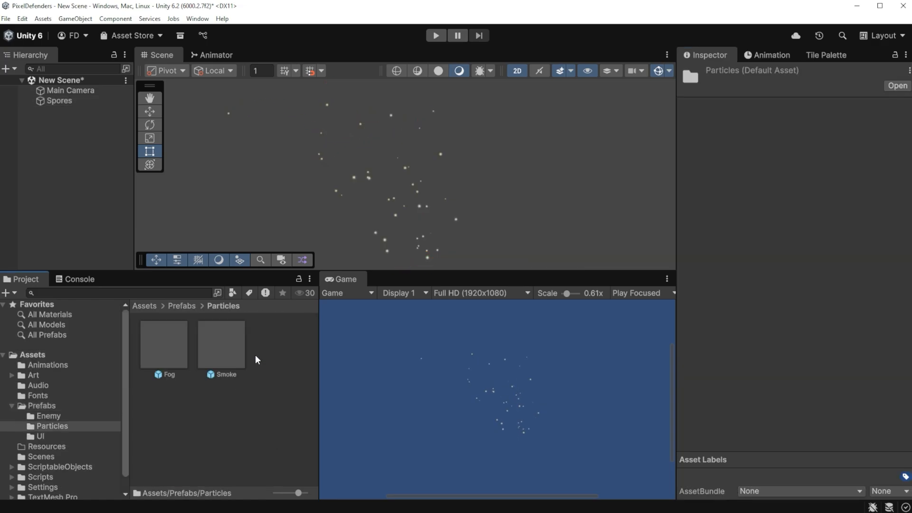
pyautogui.moveTo(56, 99); pyautogui.dragTo(225, 287)
pyautogui.moveTo(277, 353); pyautogui.dragTo(279, 358)
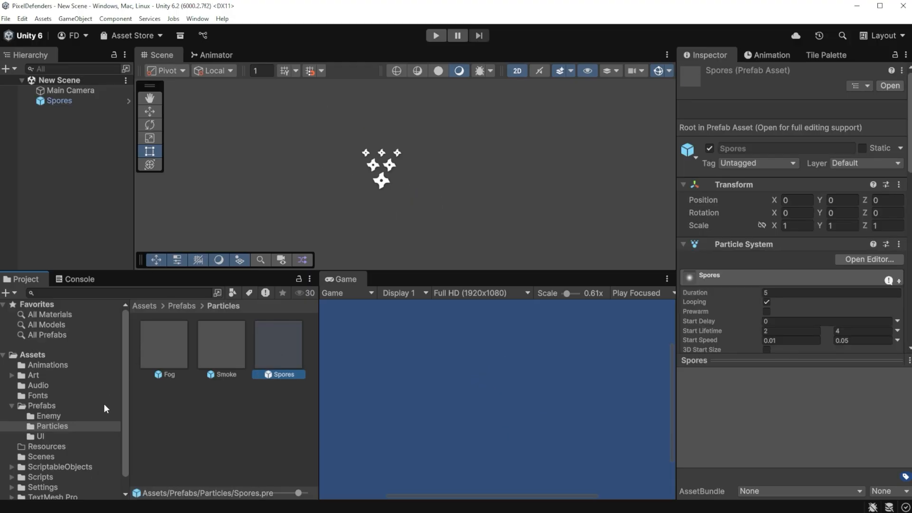
# Step: Open the Level1 scene and fit the whole level in the Scene and Game views
pyautogui.click(47, 455)
pyautogui.doubleClick(162, 356)
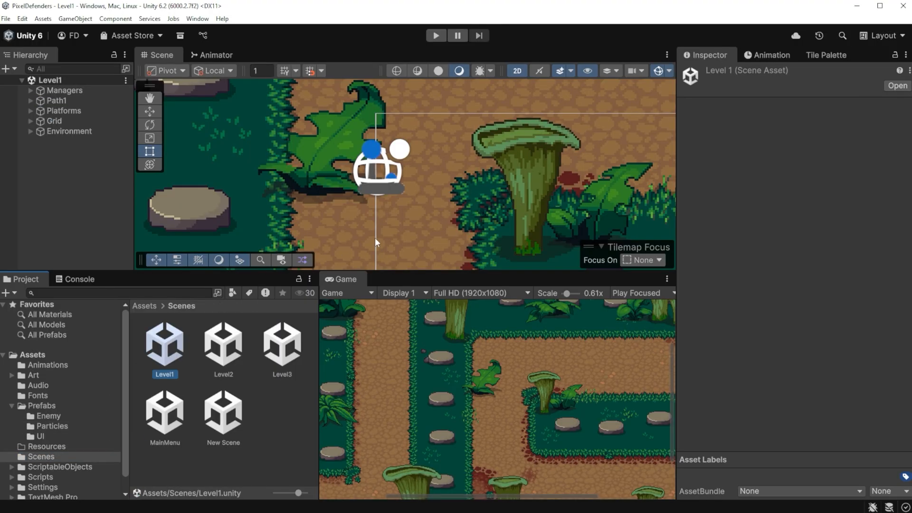
pyautogui.scroll(-10, 380, 168)
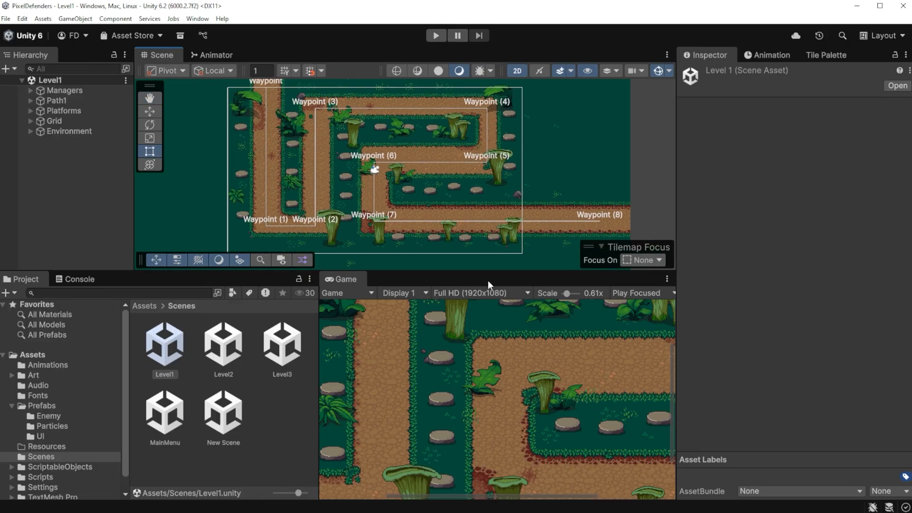
pyautogui.moveTo(567, 293); pyautogui.dragTo(559, 292)
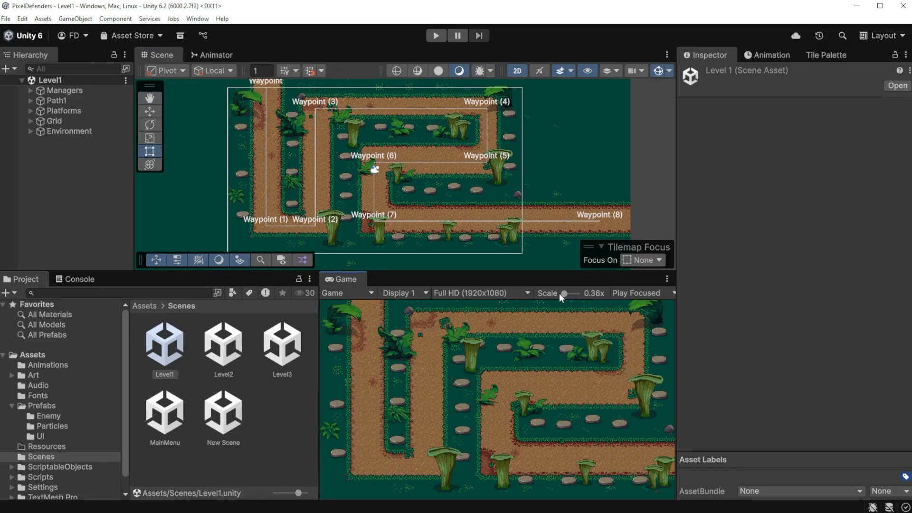
# Step: Add the Spores prefab as a child of the giant-fungi_6 (1) mushroom in the Environment group
pyautogui.click(48, 426)
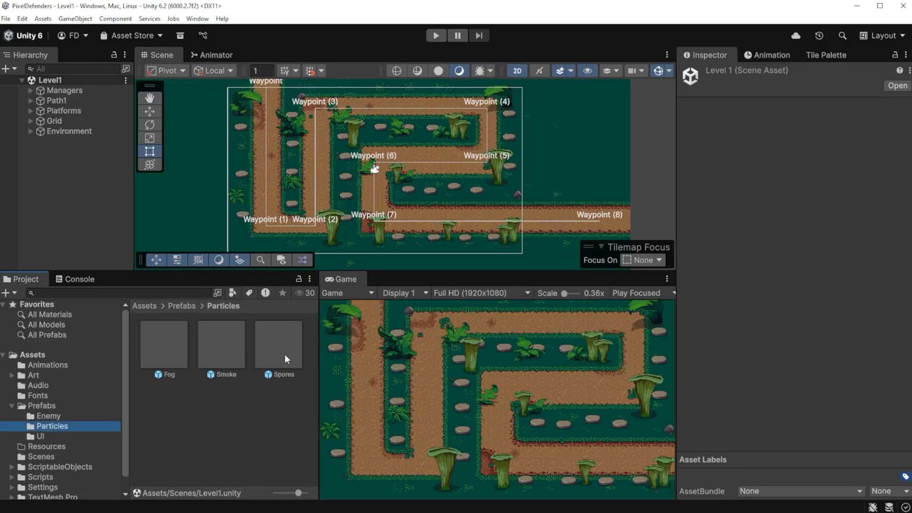
pyautogui.click(31, 131)
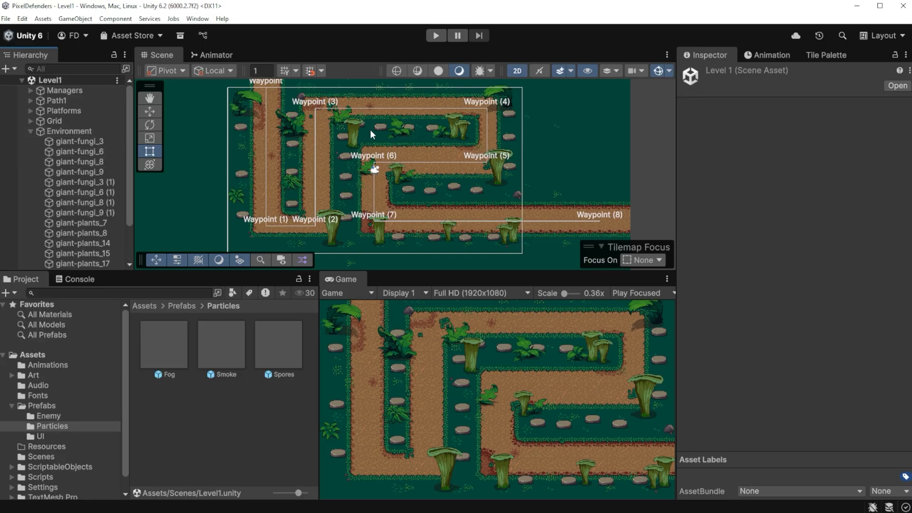
pyautogui.click(352, 135)
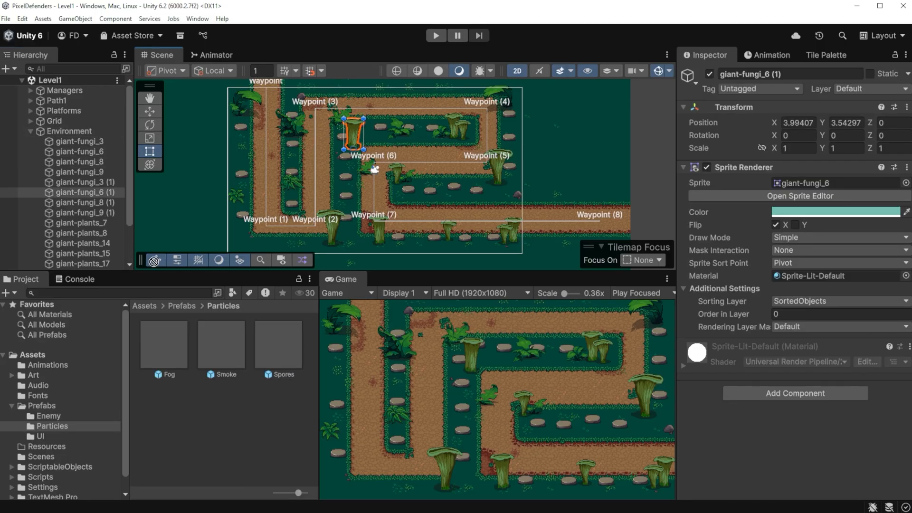
pyautogui.moveTo(153, 261); pyautogui.dragTo(96, 193)
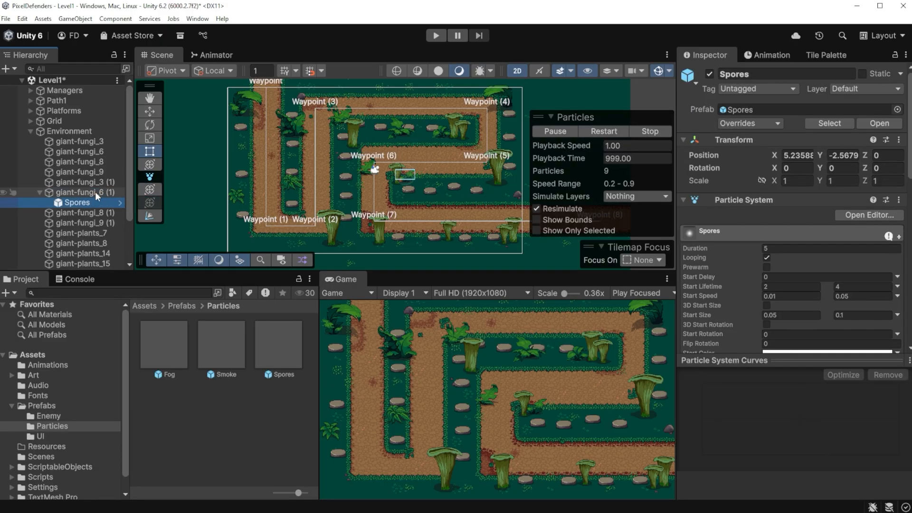
# Step: Reset the Spores instance's transform and move it up onto the mushroom cap, to a Y position of about 2.87
pyautogui.rightClick(727, 140)
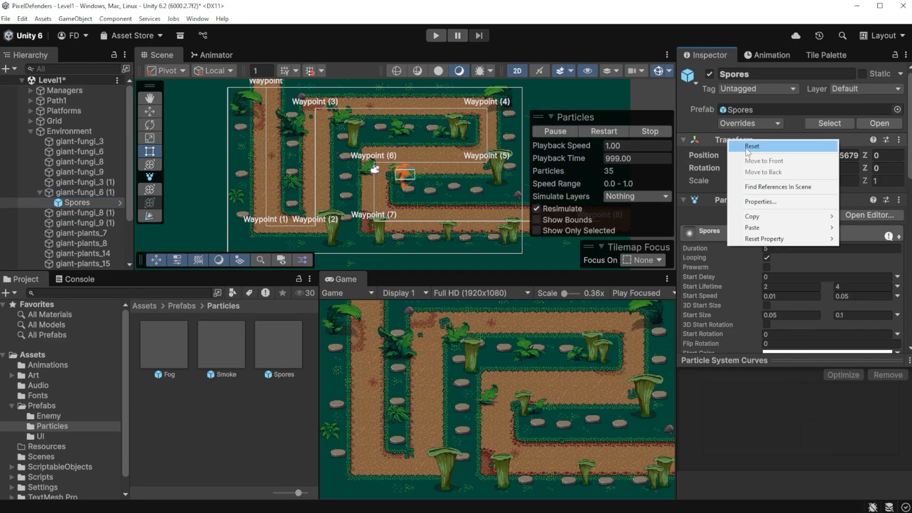
pyautogui.click(745, 147)
pyautogui.scroll(5, 339, 130)
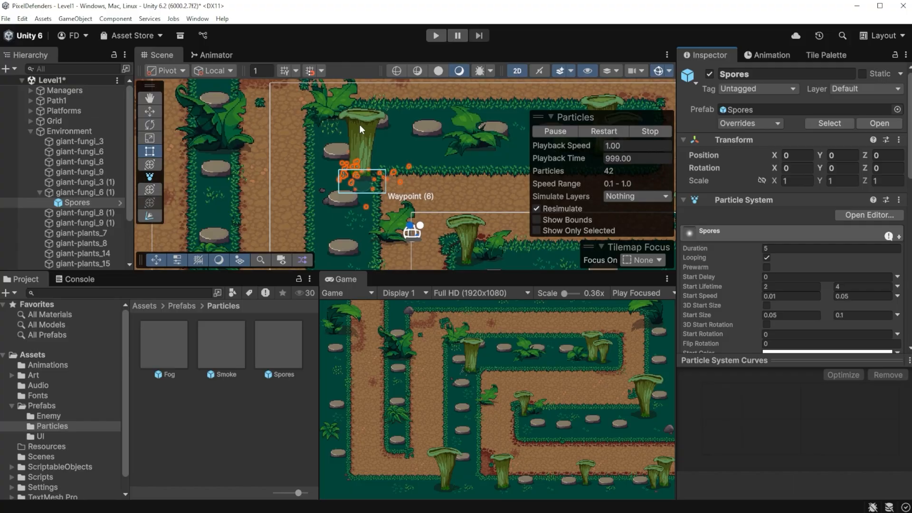
pyautogui.click(150, 111)
pyautogui.moveTo(362, 156); pyautogui.dragTo(380, 61)
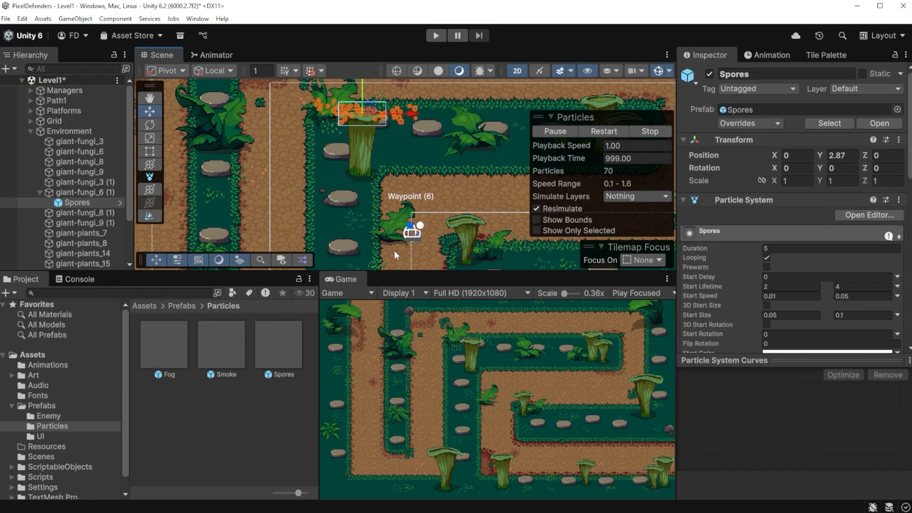
# Step: Examine the spores around the mushroom in the maximized Game view and restore the editor layout
pyautogui.doubleClick(346, 279)
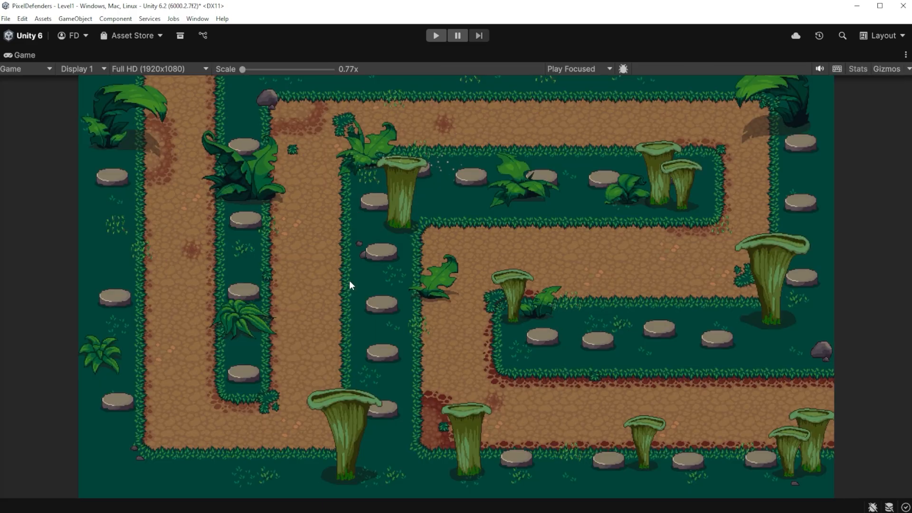
pyautogui.doubleClick(21, 56)
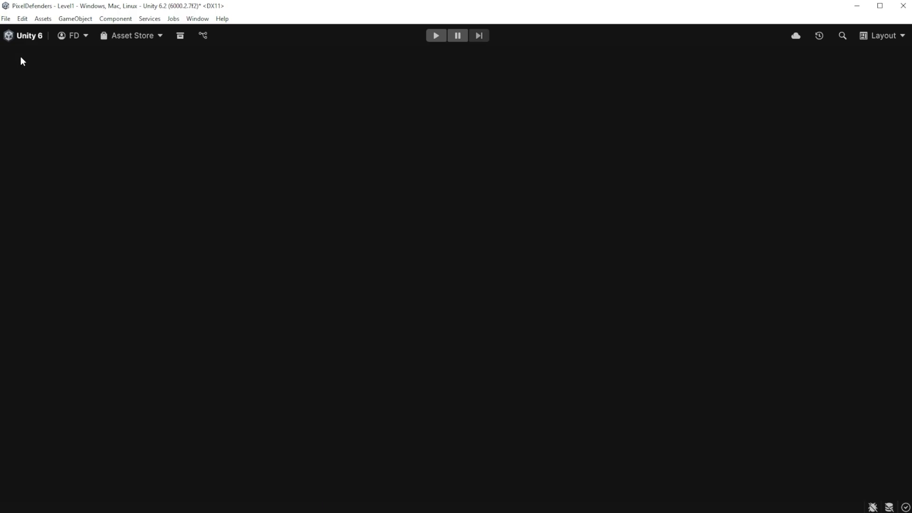
pyautogui.scroll(-2, 366, 221)
pyautogui.scroll(-2, 494, 200)
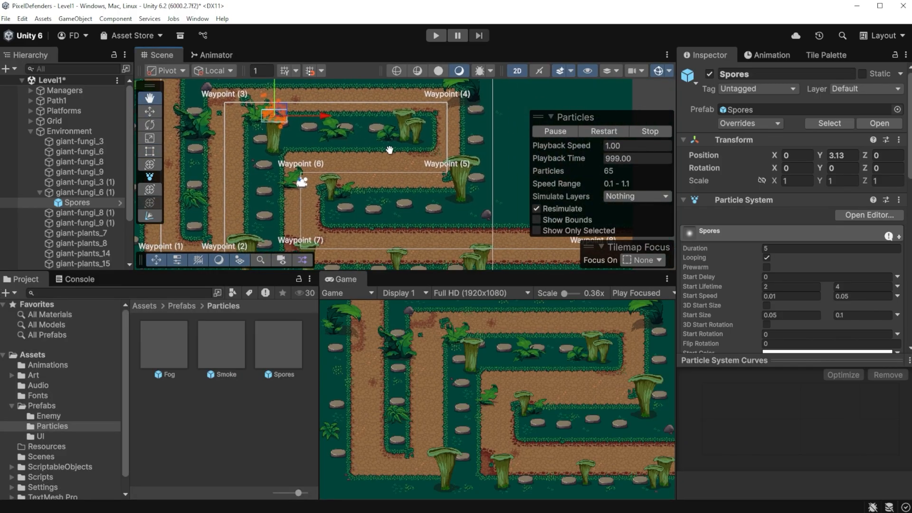
# Step: Add the Spores prefab as a child of the giant-fungi_3 (1) mushroom, reset its transform and raise it to the cap
pyautogui.click(449, 180)
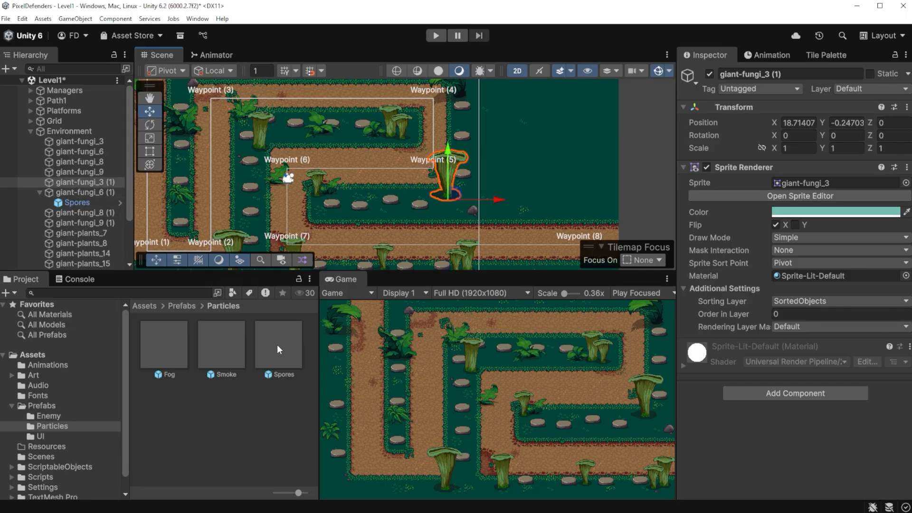
pyautogui.moveTo(279, 350); pyautogui.dragTo(100, 181)
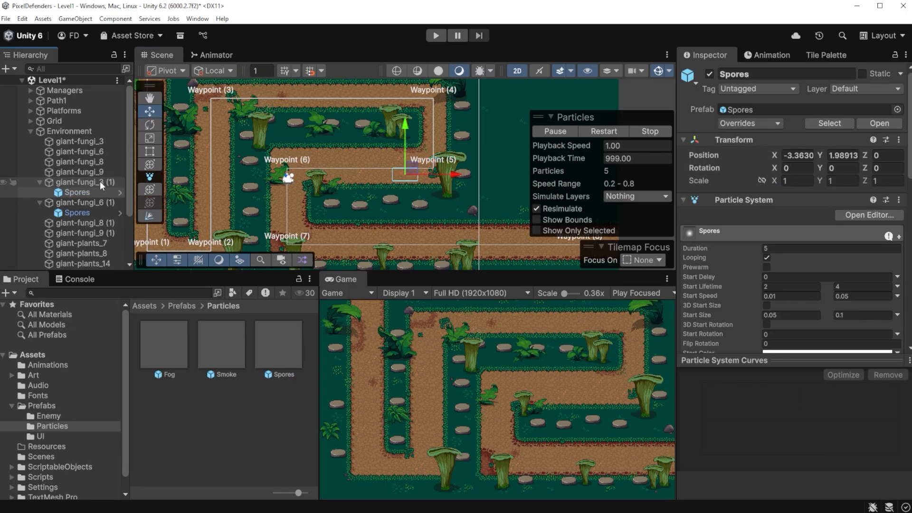
pyautogui.rightClick(727, 136)
pyautogui.click(741, 144)
pyautogui.moveTo(451, 154); pyautogui.dragTo(457, 101)
pyautogui.doubleClick(335, 279)
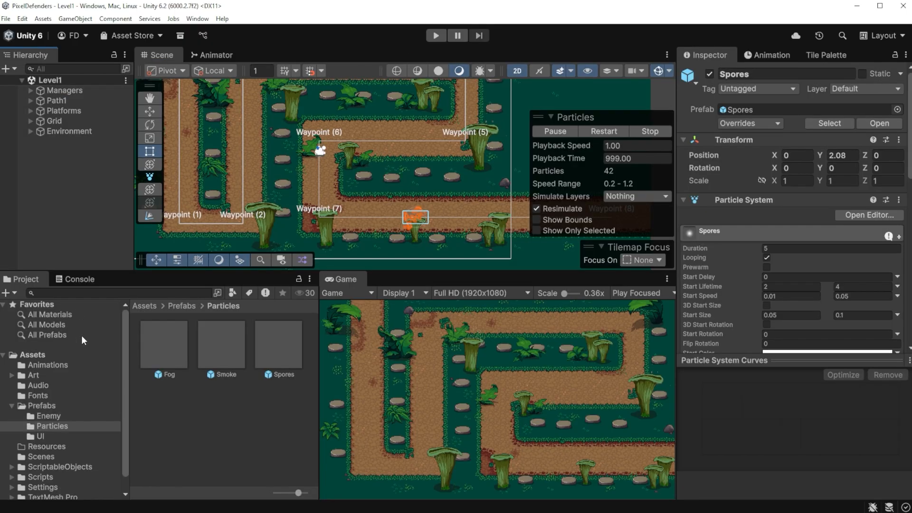
# Step: Open the MainMenu scene and bring its mushroom area into view
pyautogui.click(48, 458)
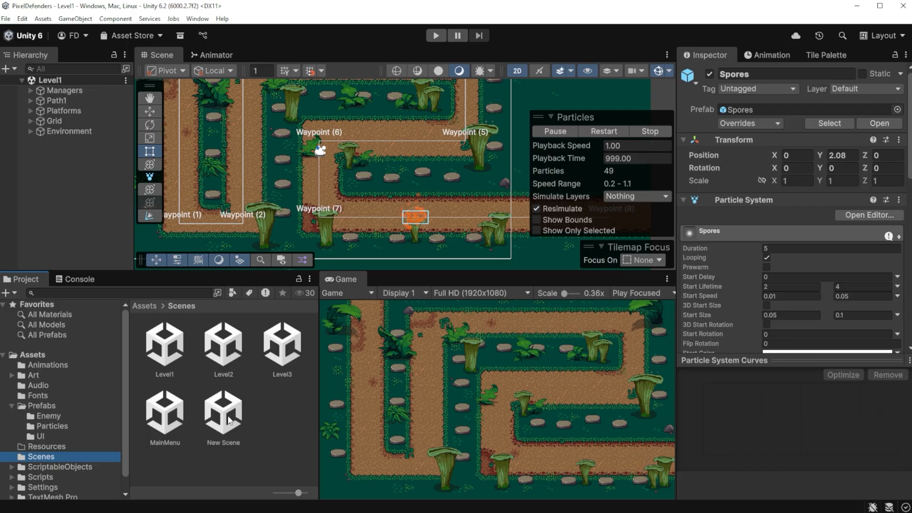
pyautogui.doubleClick(169, 422)
pyautogui.moveTo(427, 151); pyautogui.dragTo(437, 198, button='middle')
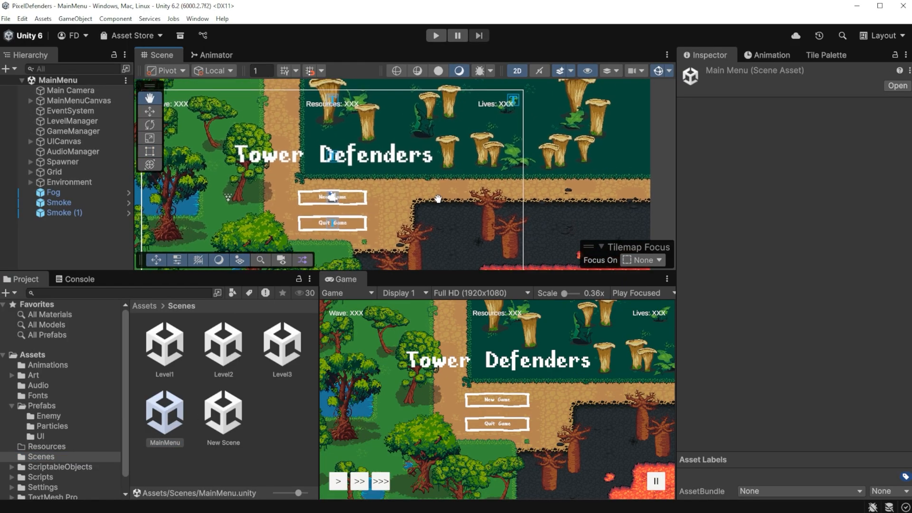
# Step: Add the Spores prefab as a child of the giant-fungi_7 mushroom, reset its transform and raise it onto the cap
pyautogui.click(451, 157)
pyautogui.click(446, 165)
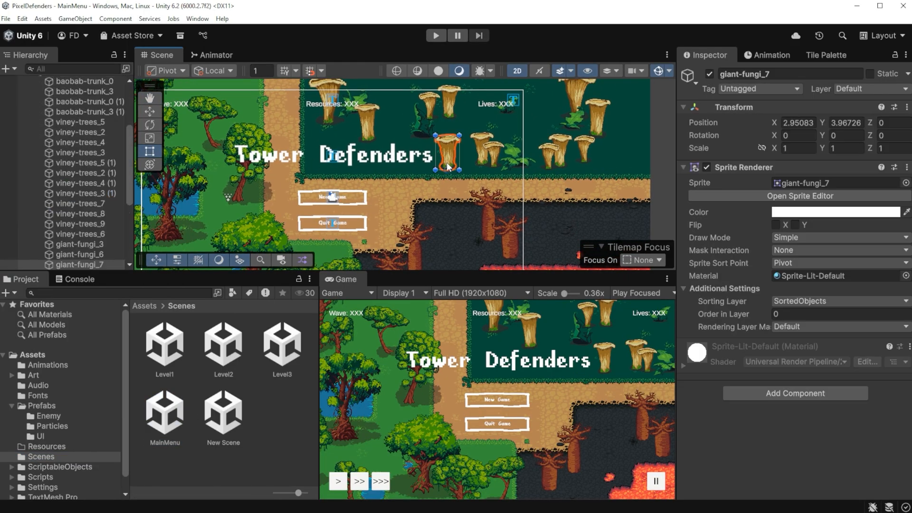
pyautogui.click(52, 426)
pyautogui.moveTo(284, 356); pyautogui.dragTo(79, 226)
pyautogui.rightClick(722, 139)
pyautogui.click(736, 147)
pyautogui.click(149, 111)
pyautogui.moveTo(448, 121); pyautogui.dragTo(447, 91)
# Step: Add the Spores prefab under the giant-fungi_6 mushroom, reset its transform and raise it onto the cap
pyautogui.scroll(-2, 85, 256)
pyautogui.click(368, 125)
pyautogui.click(368, 125)
pyautogui.scroll(-2, 80, 228)
pyautogui.moveTo(280, 352); pyautogui.dragTo(80, 188)
pyautogui.rightClick(731, 140)
pyautogui.click(746, 147)
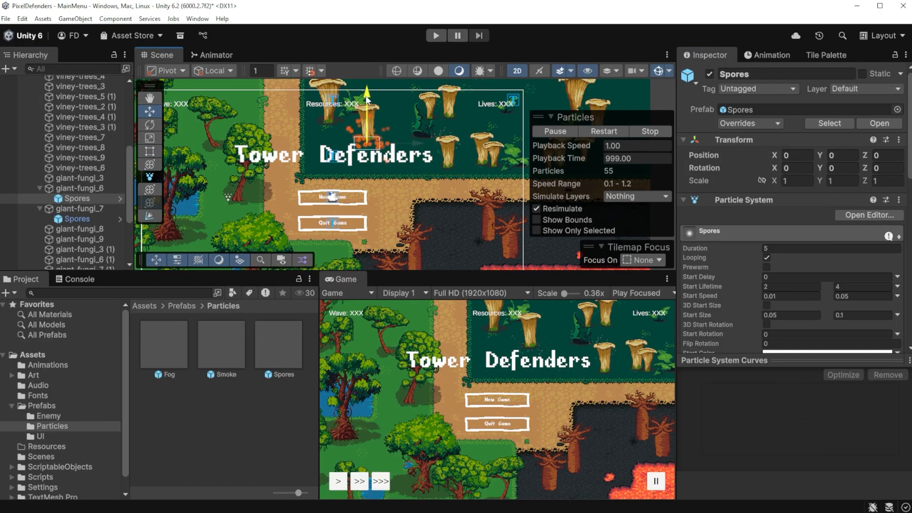
pyautogui.moveTo(367, 94); pyautogui.dragTo(367, 63)
# Step: Add a Spores instance to the giant-fungi_9 mushroom, zeroed and raised to Y position 3, and save the MainMenu scene
pyautogui.click(488, 160)
pyautogui.click(488, 159)
pyautogui.moveTo(284, 357); pyautogui.dragTo(80, 226)
pyautogui.rightClick(729, 139)
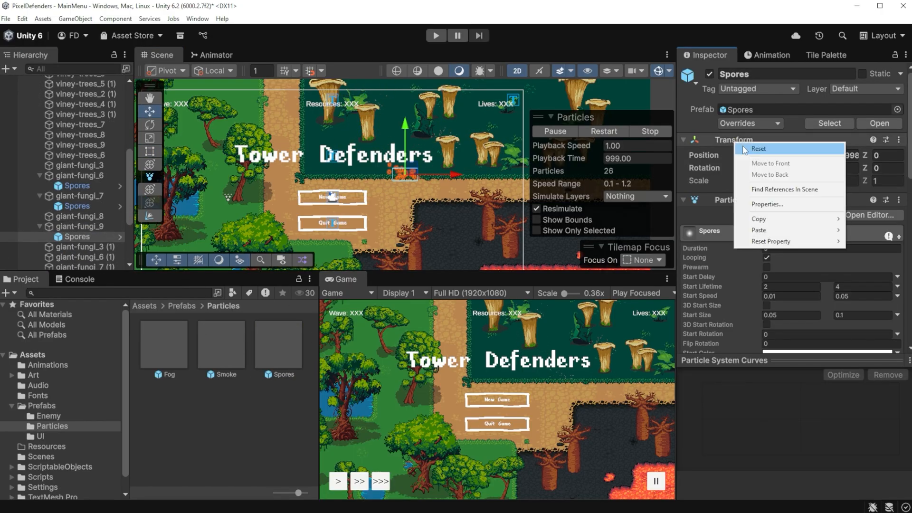
pyautogui.click(743, 149)
pyautogui.moveTo(494, 114); pyautogui.dragTo(497, 78)
pyautogui.hotkey('ctrl', 's')
# Step: Move Level1 to the first position in the LevelManager's All Levels list
pyautogui.scroll(15, 28, 167)
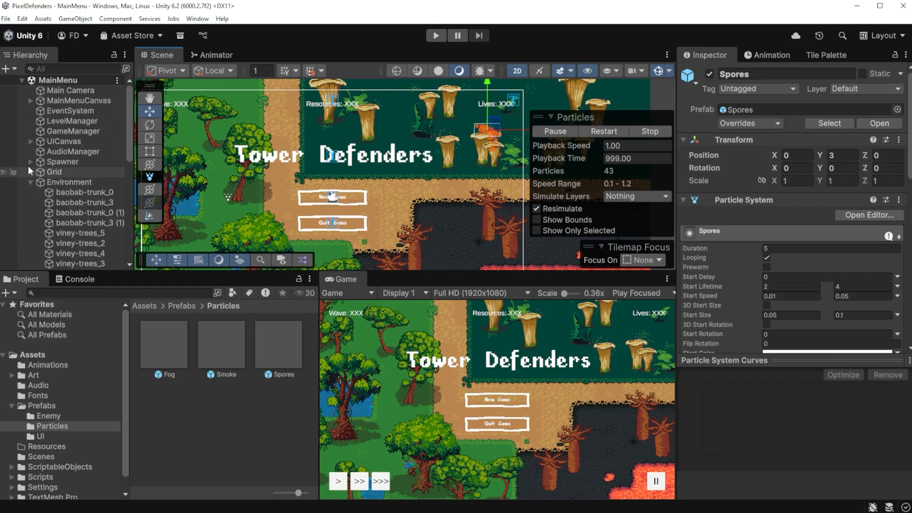
pyautogui.click(31, 181)
pyautogui.click(4, 355)
pyautogui.click(70, 124)
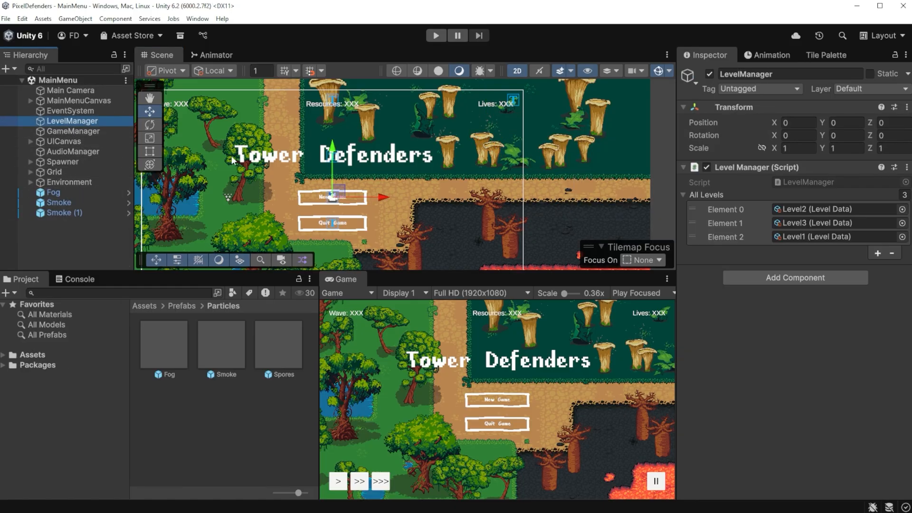
pyautogui.moveTo(692, 237); pyautogui.dragTo(693, 207)
# Step: Play-test the game by starting a new game and building one 100-cost tower and three 50-cost towers on the platforms
pyautogui.click(436, 36)
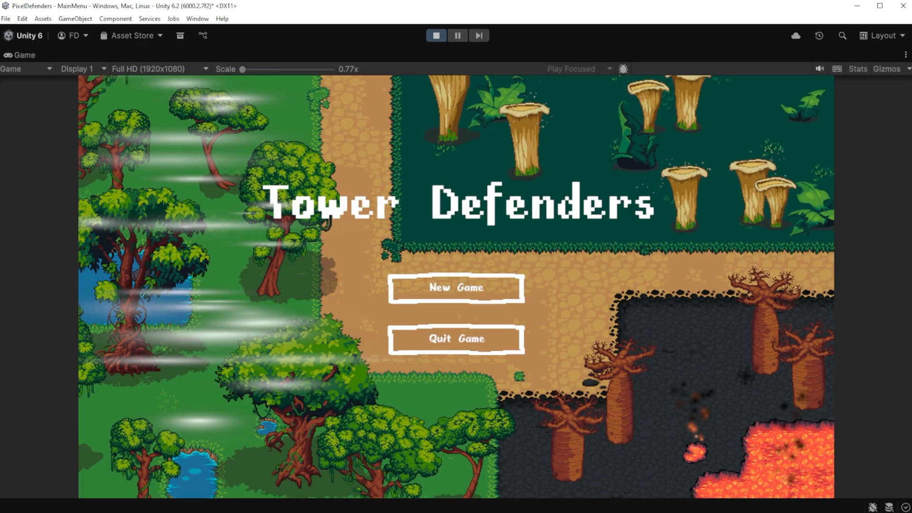
pyautogui.click(485, 291)
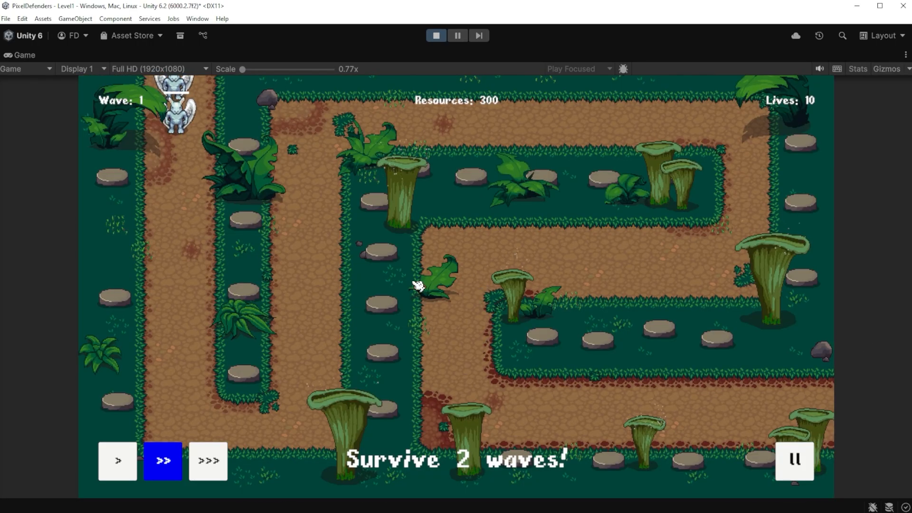
pyautogui.click(382, 296)
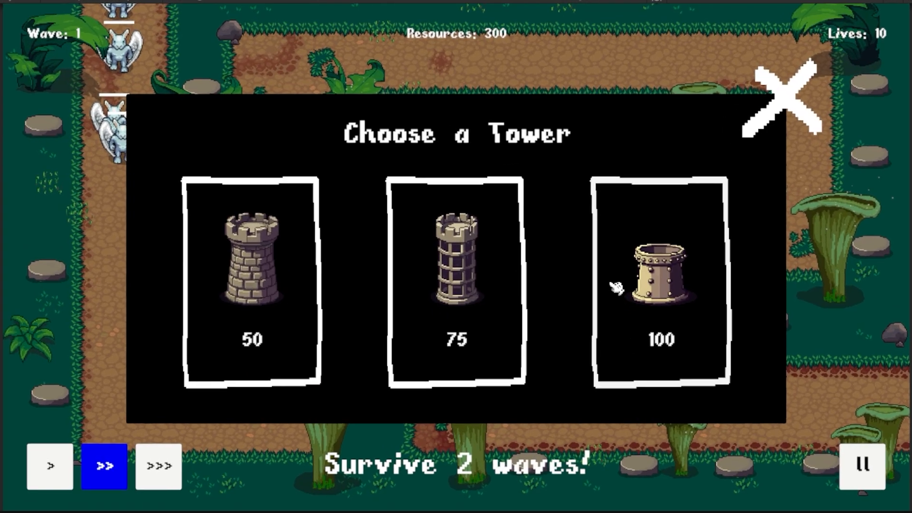
pyautogui.click(584, 310)
pyautogui.click(231, 278)
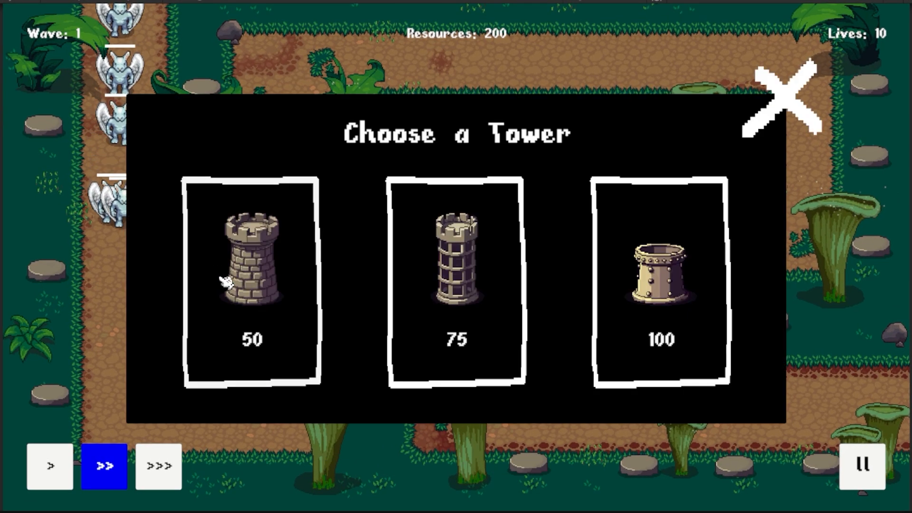
pyautogui.click(223, 252)
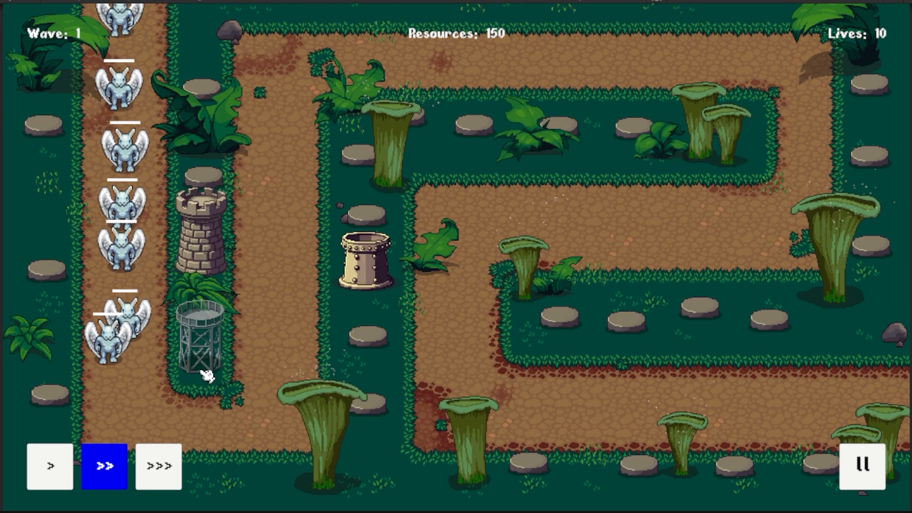
pyautogui.click(354, 348)
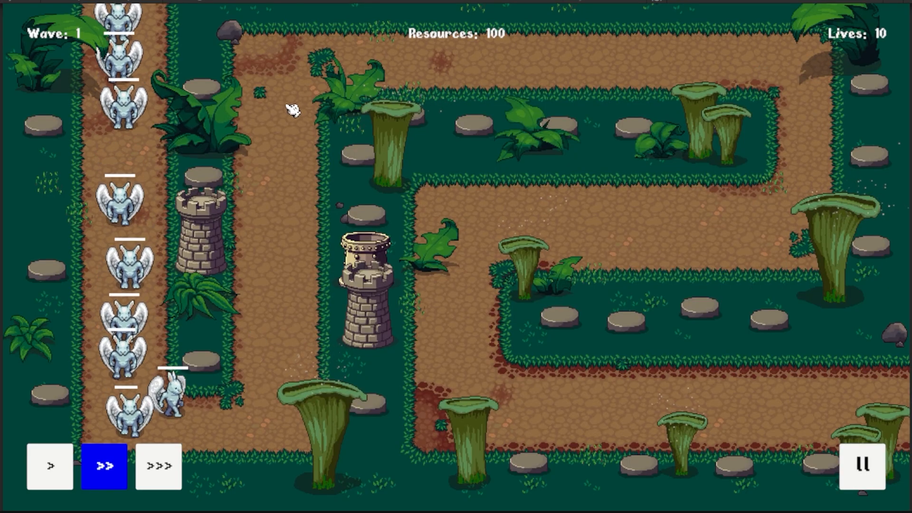
pyautogui.click(474, 125)
pyautogui.click(286, 262)
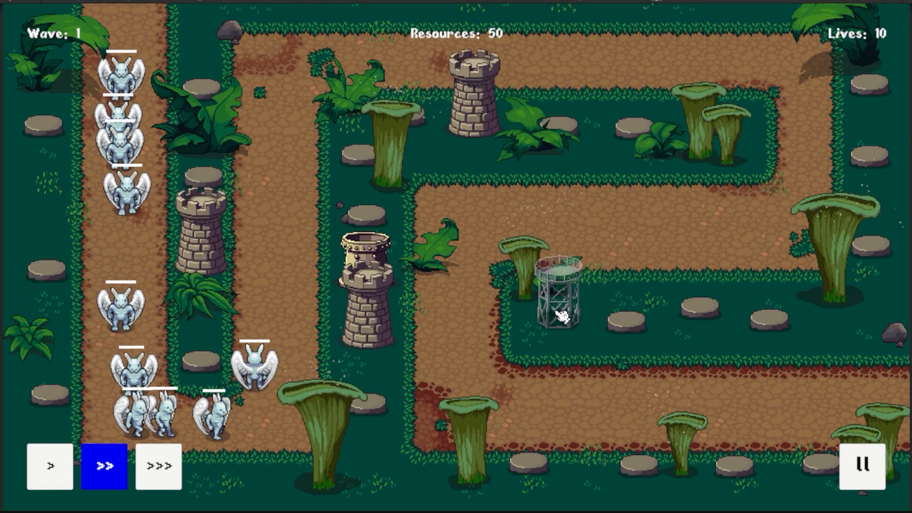